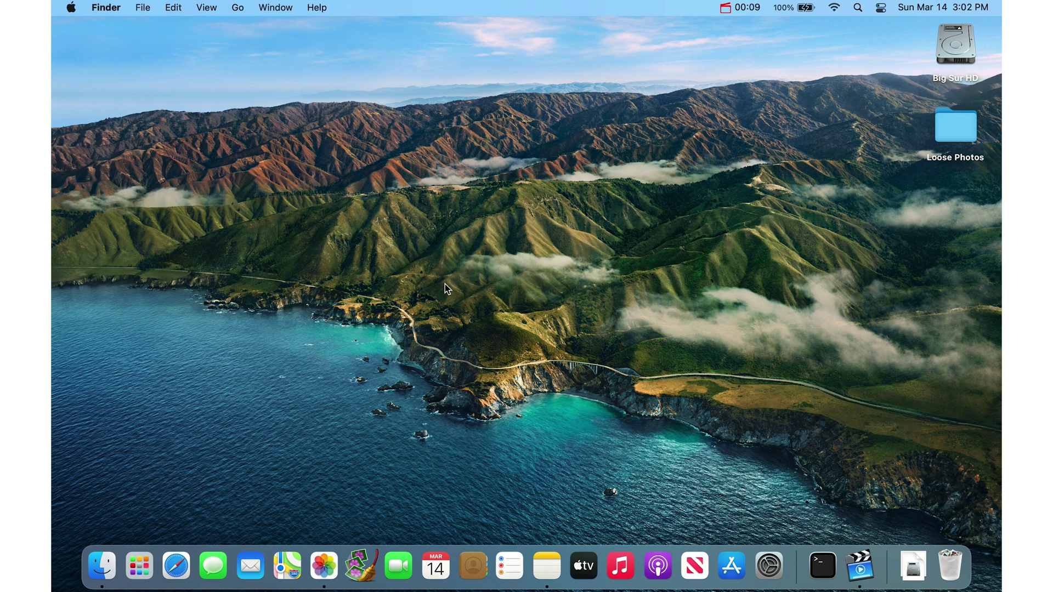
Step: Open the Loose Photos desktop folder in a window beside the Photos library
left_click(318, 569)
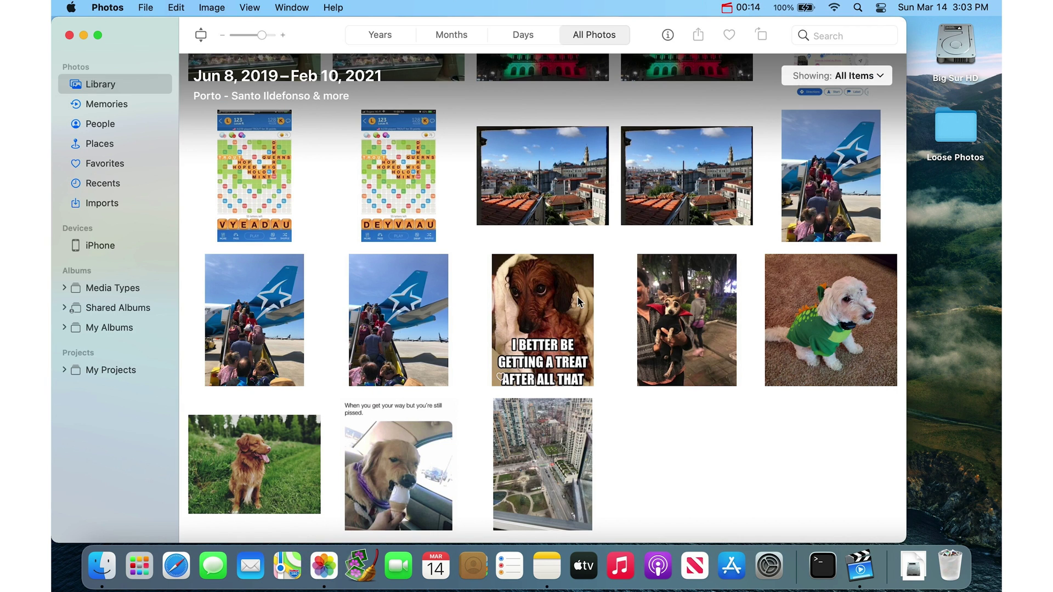
left_click(956, 127)
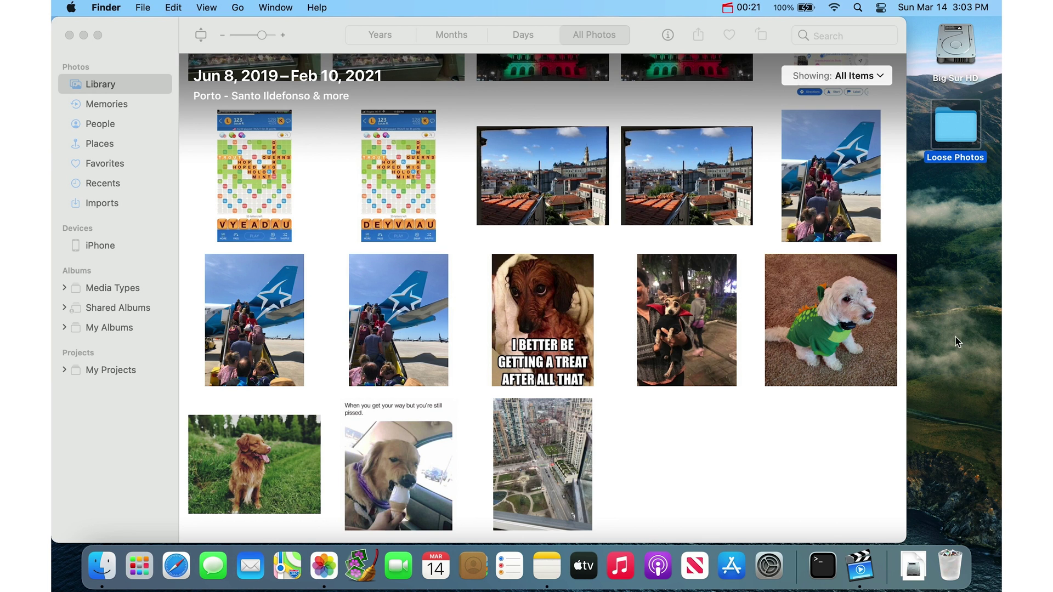
double_click(957, 126)
left_click_drag(678, 197, 817, 188)
Step: Drag IMG_5003.heic into Photos and choose Don't Import, applied to all duplicates
left_click(670, 324)
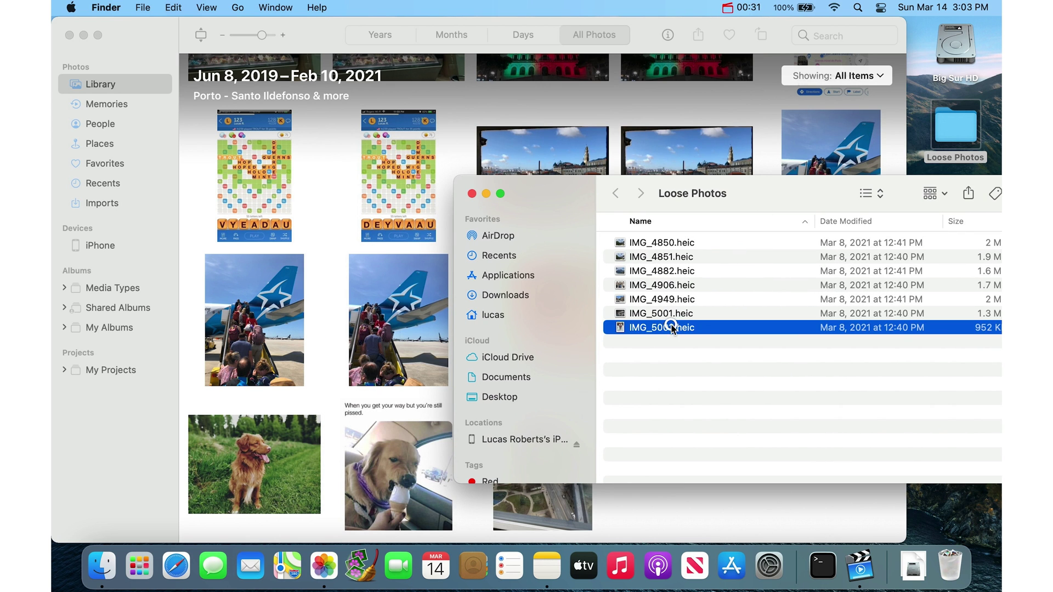
left_click_drag(668, 329, 97, 83)
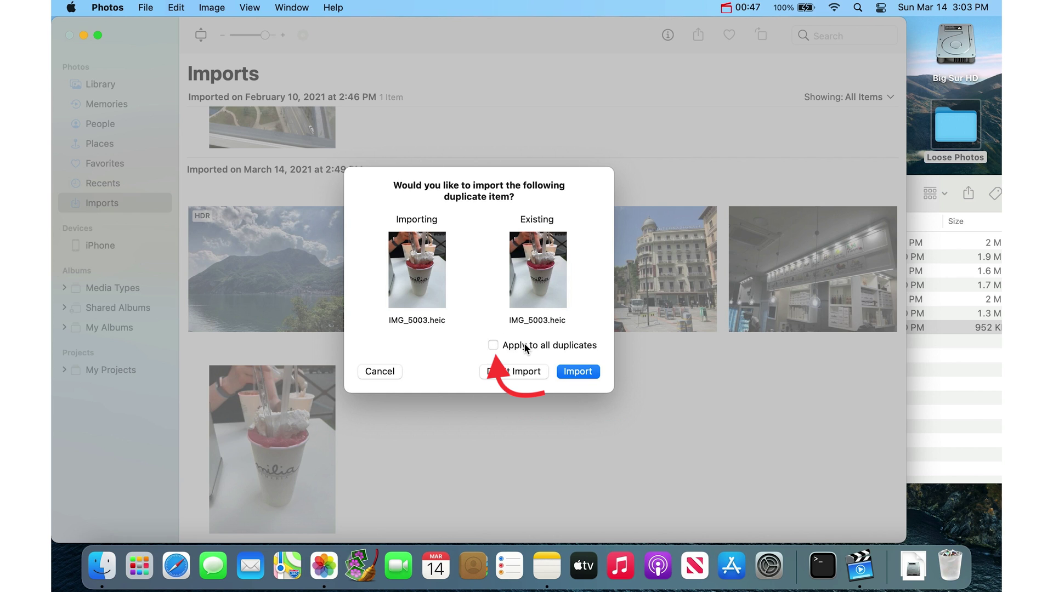
left_click(975, 378)
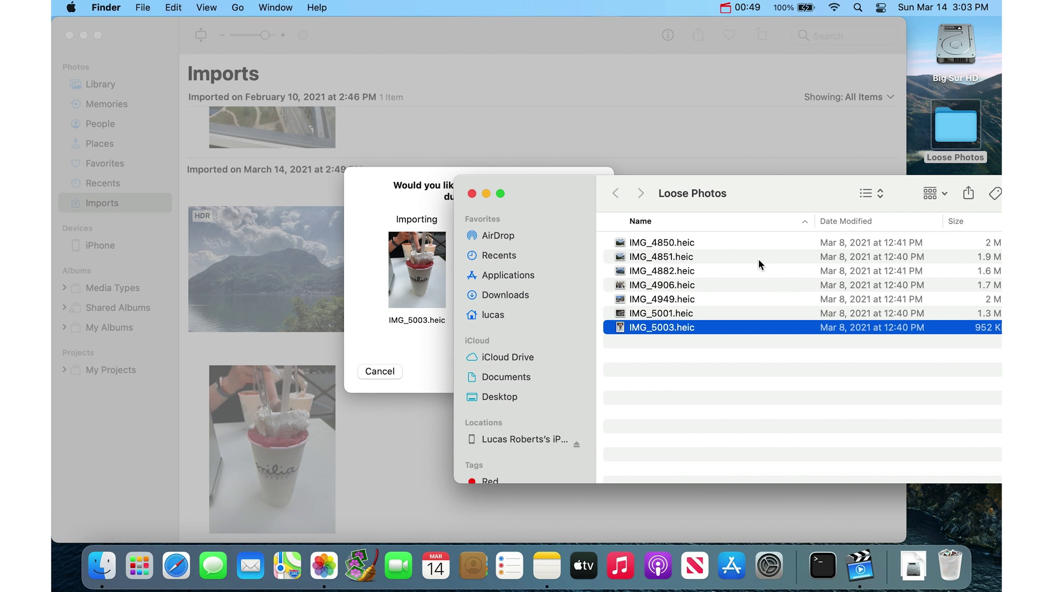
left_click(383, 335)
left_click(538, 345)
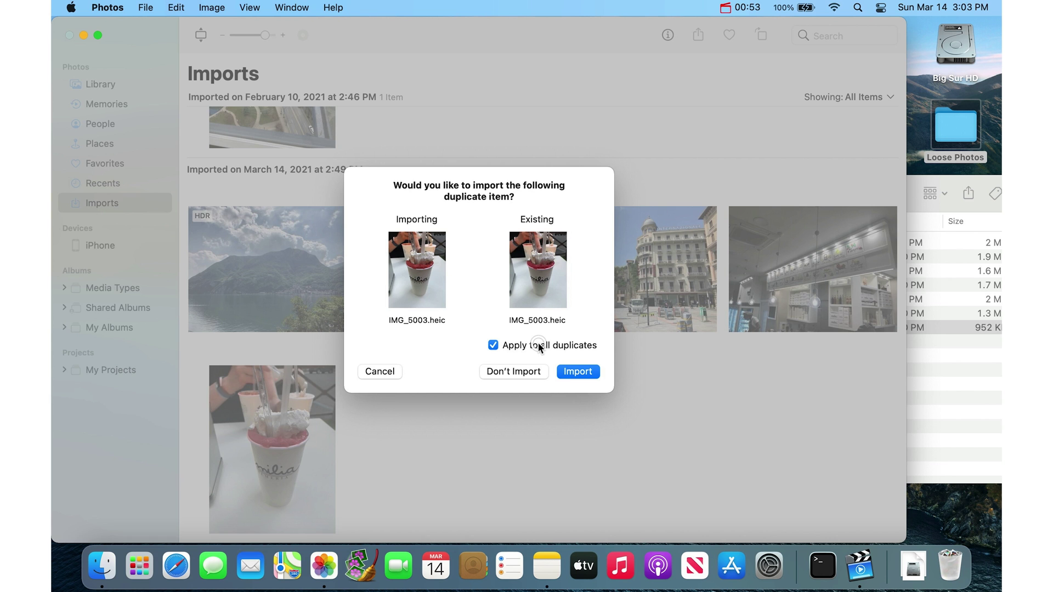
left_click(530, 372)
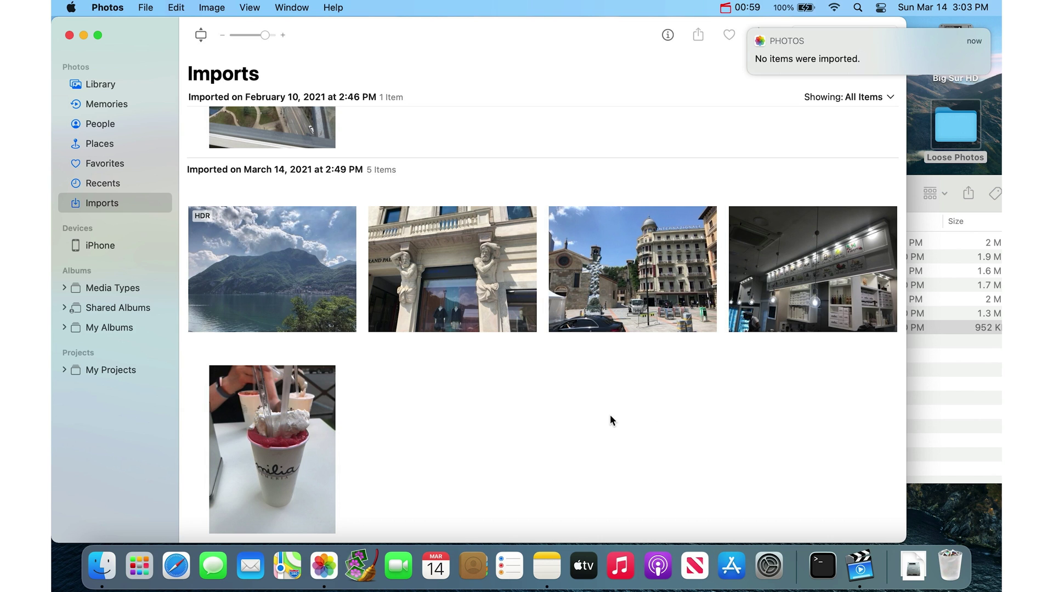
Step: Deselect IMG_5003.heic, close the Loose Photos folder window and return to Photos
key("super+Tab")
left_click(812, 383)
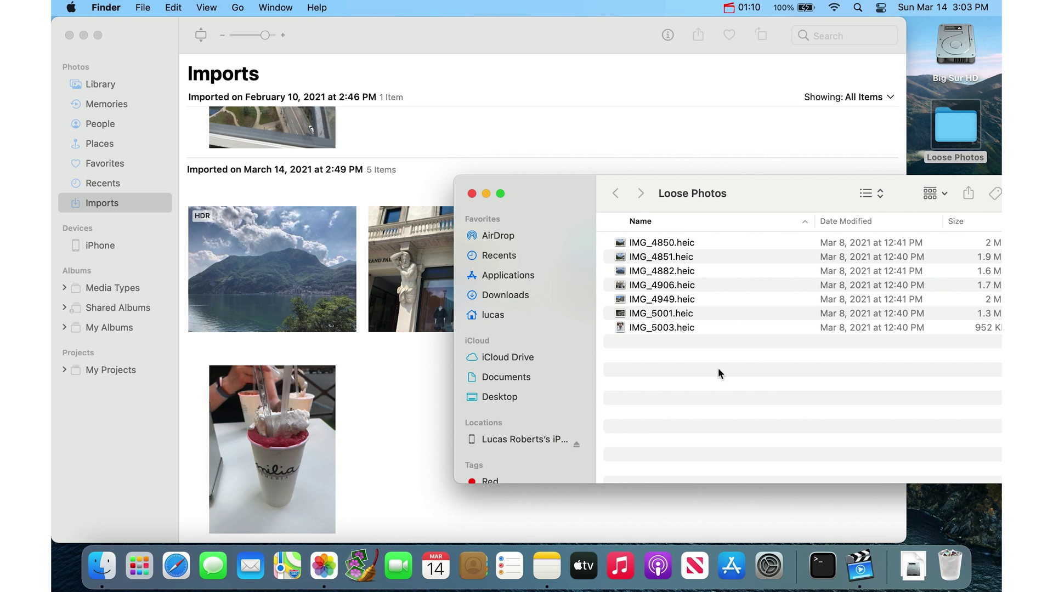
left_click(471, 193)
left_click(481, 163)
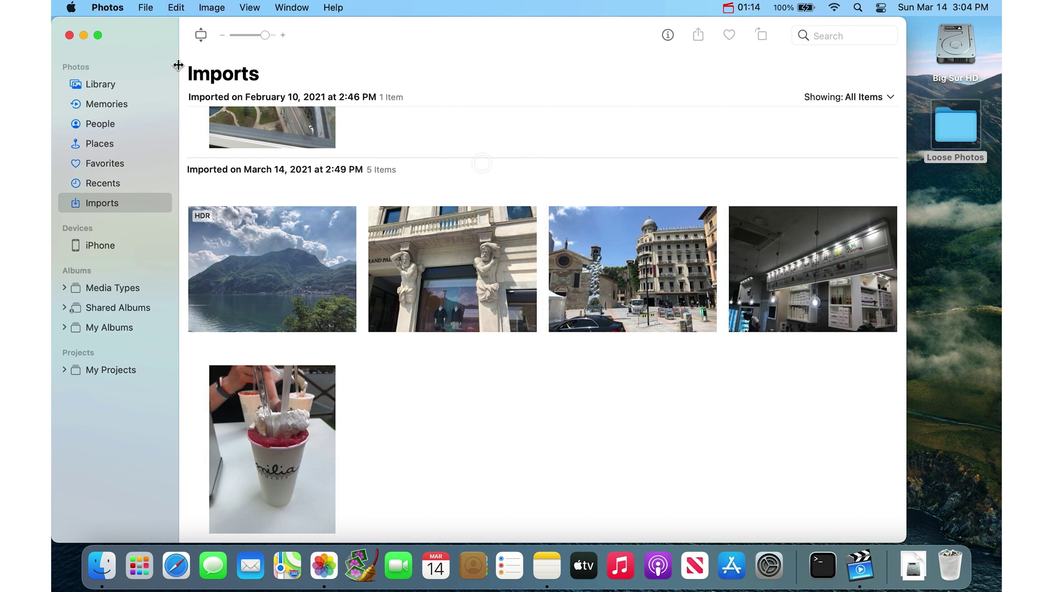
Step: Use File > Import on Desktop > Loose Photos and choose Review for Import
left_click(145, 9)
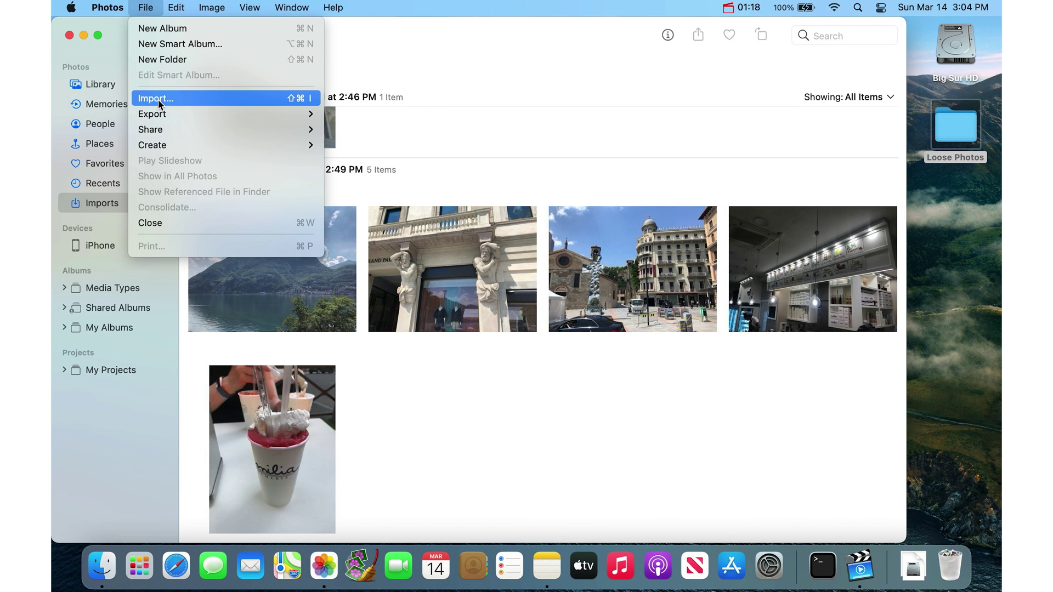
left_click(183, 98)
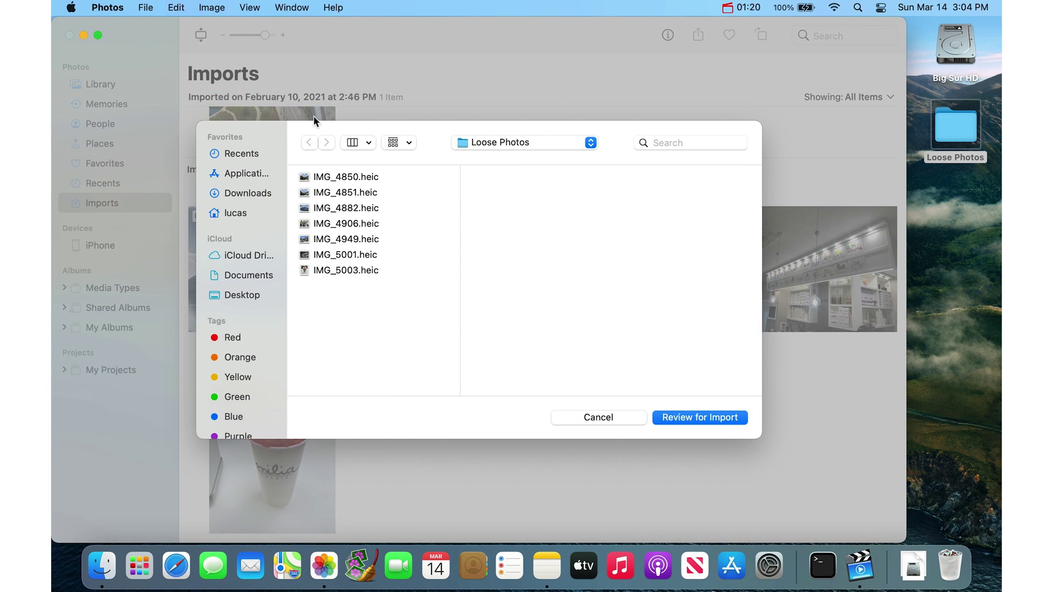
left_click(248, 297)
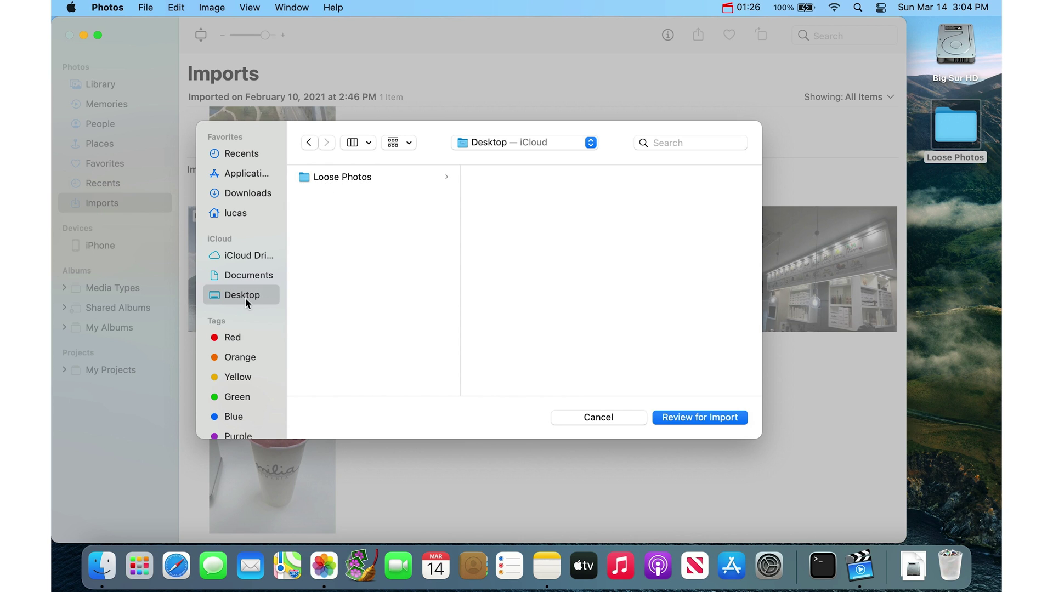
left_click(376, 177)
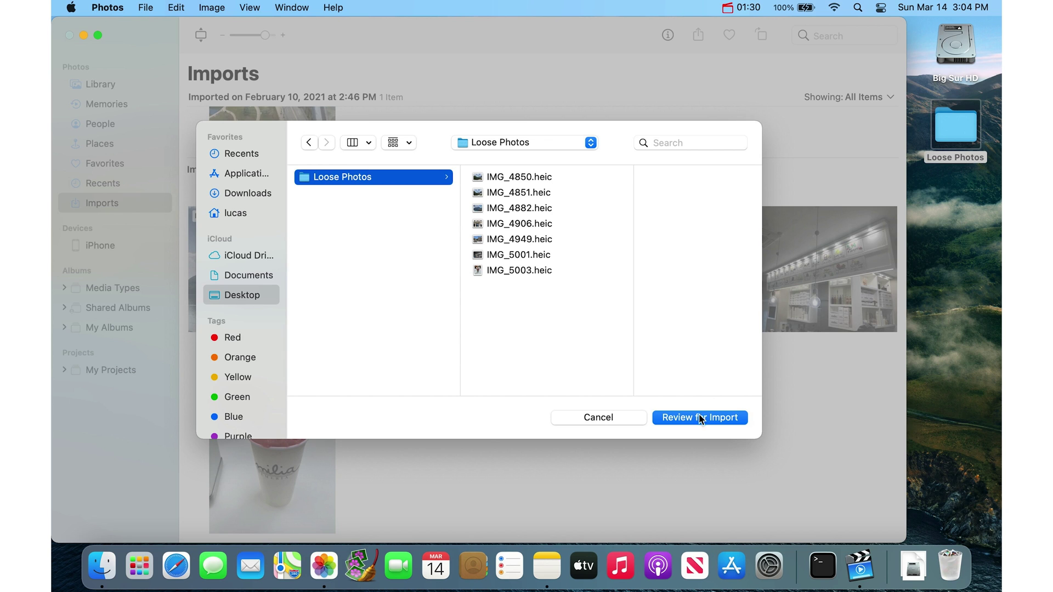
left_click(740, 419)
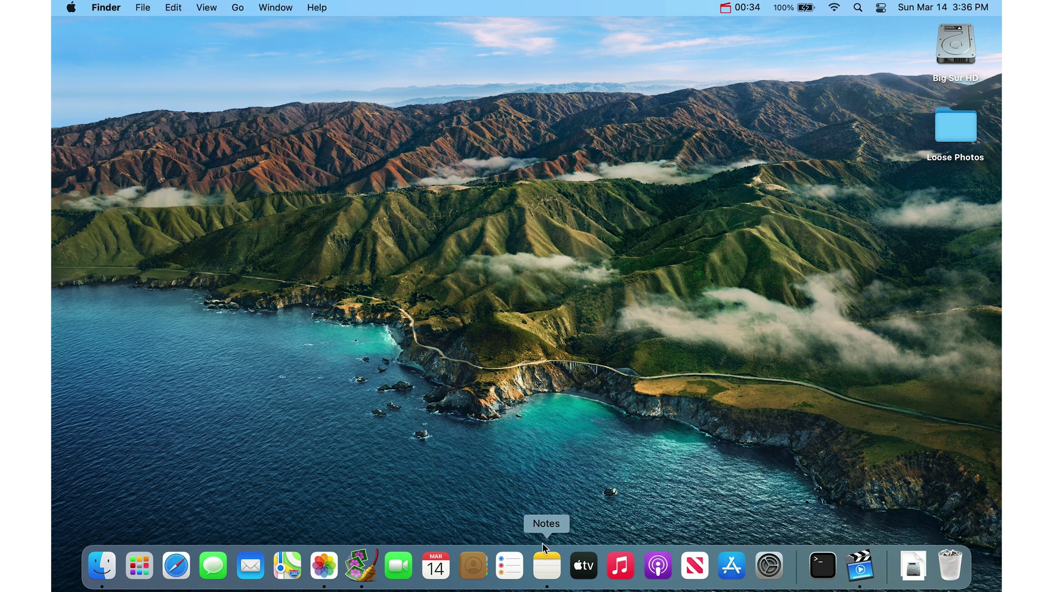
Step: Open the Cleaning Duplicate Photos note and select its two backup warning lines
left_click(546, 566)
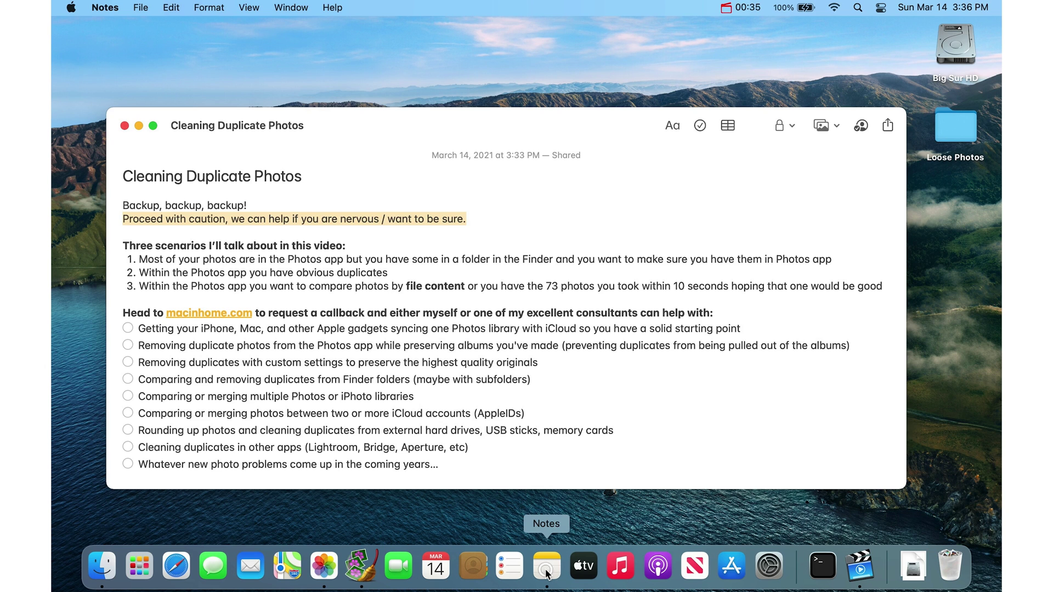
left_click(274, 216)
left_click_drag(123, 206, 119, 233)
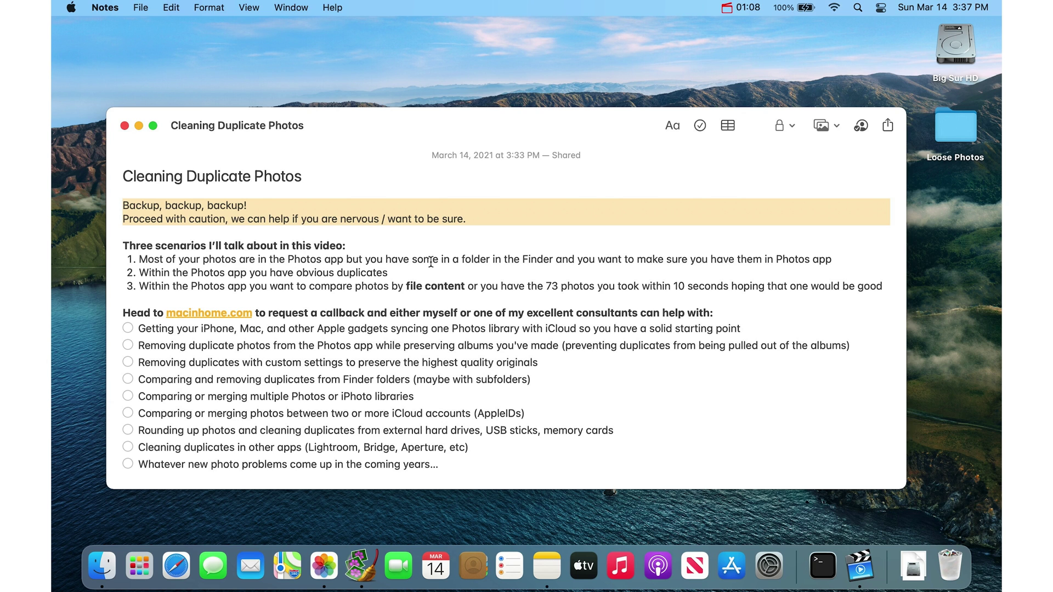
Step: Select the Loose Photos desktop folder, then return to scenario 2 of the note
left_click(952, 120)
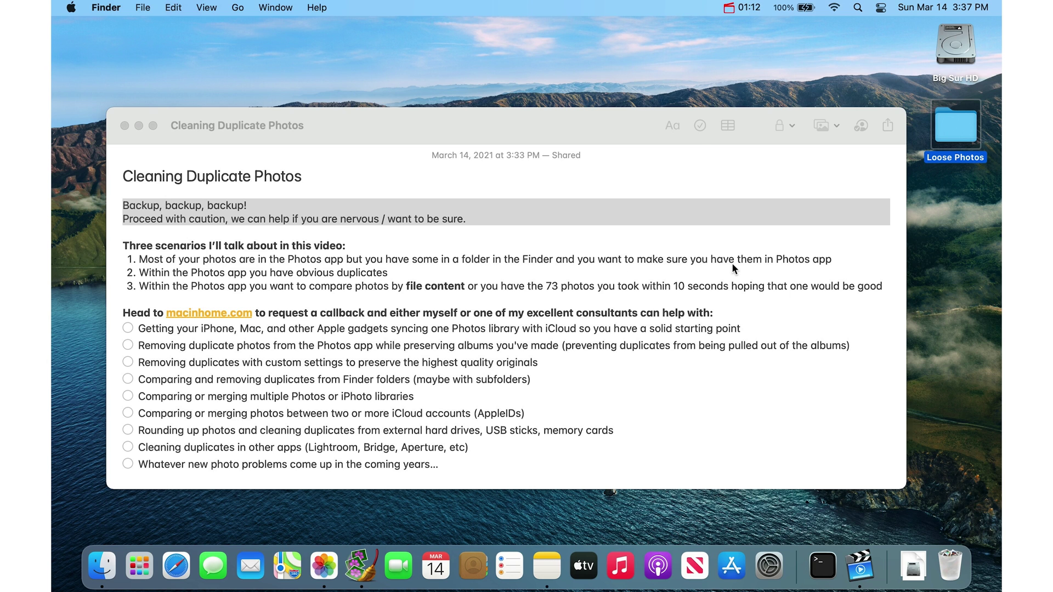
left_click(836, 263)
left_click(957, 136)
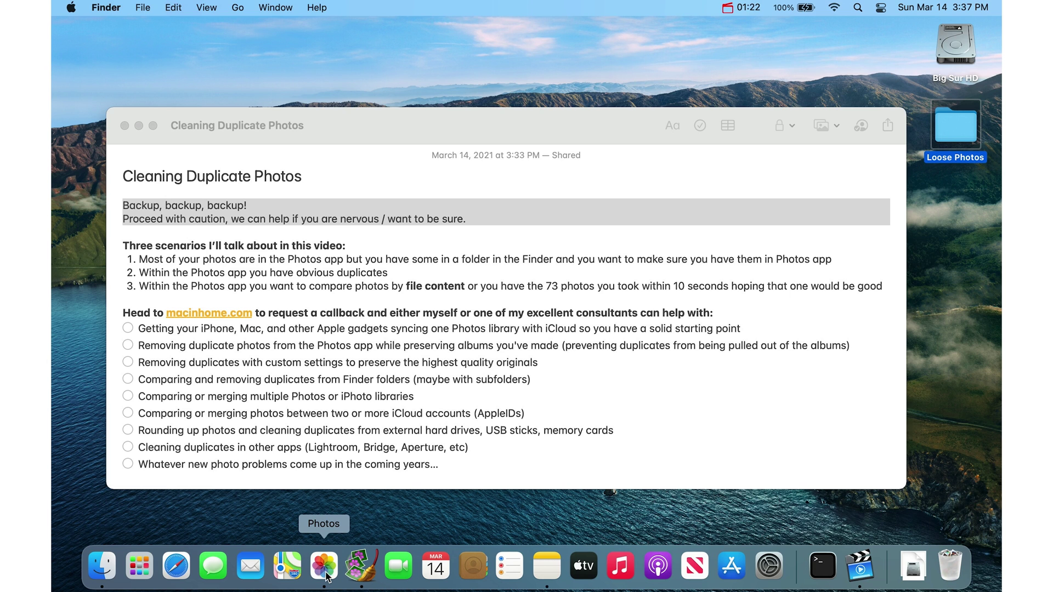
left_click(485, 252)
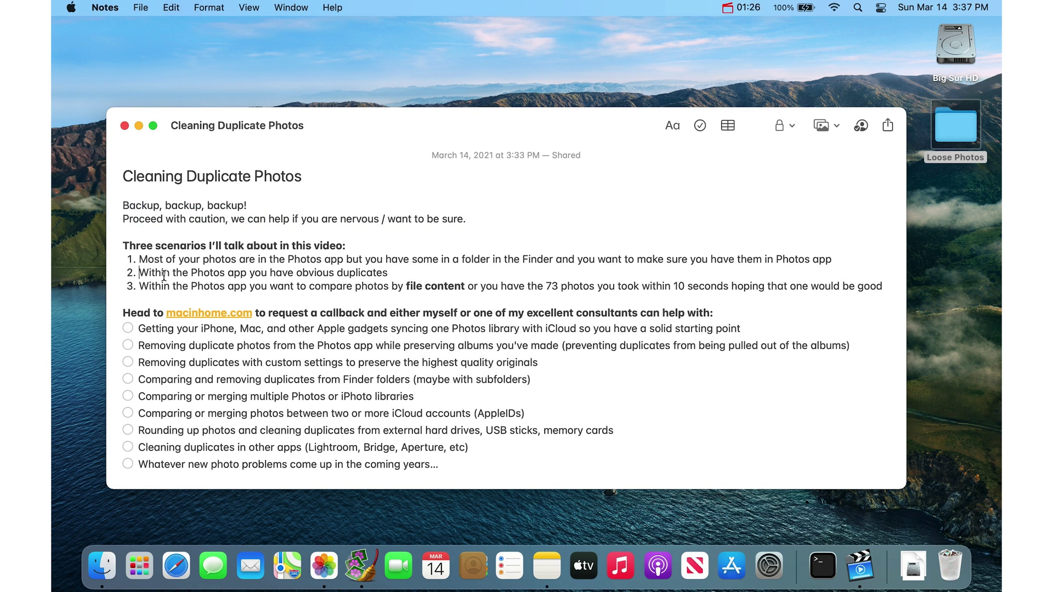
left_click(403, 272)
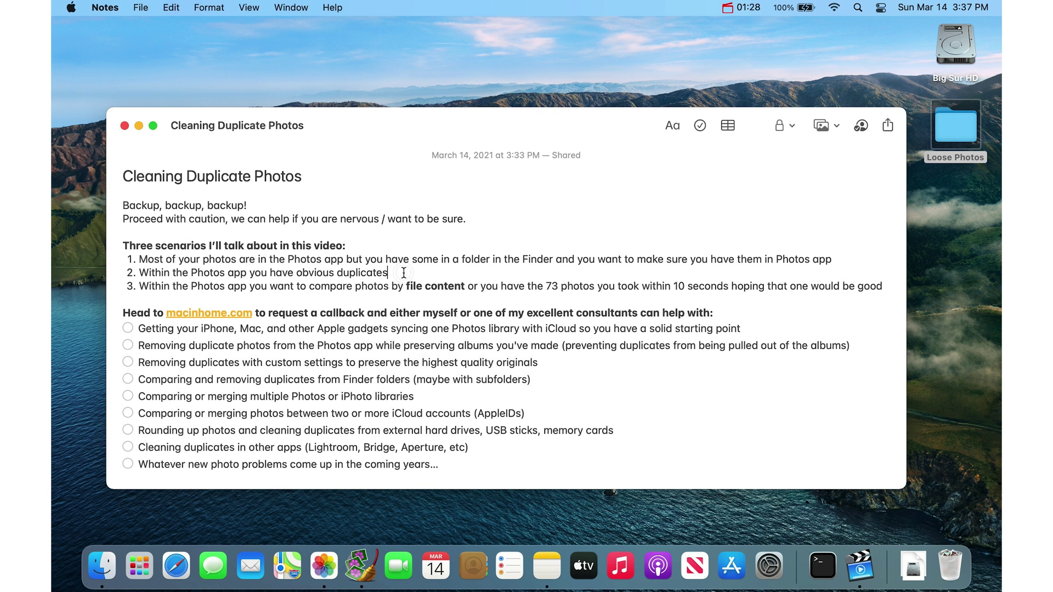
Step: Duplicate the golden dog in grass photo with Command-D, bringing the library to 1,505 photos
left_click(324, 565)
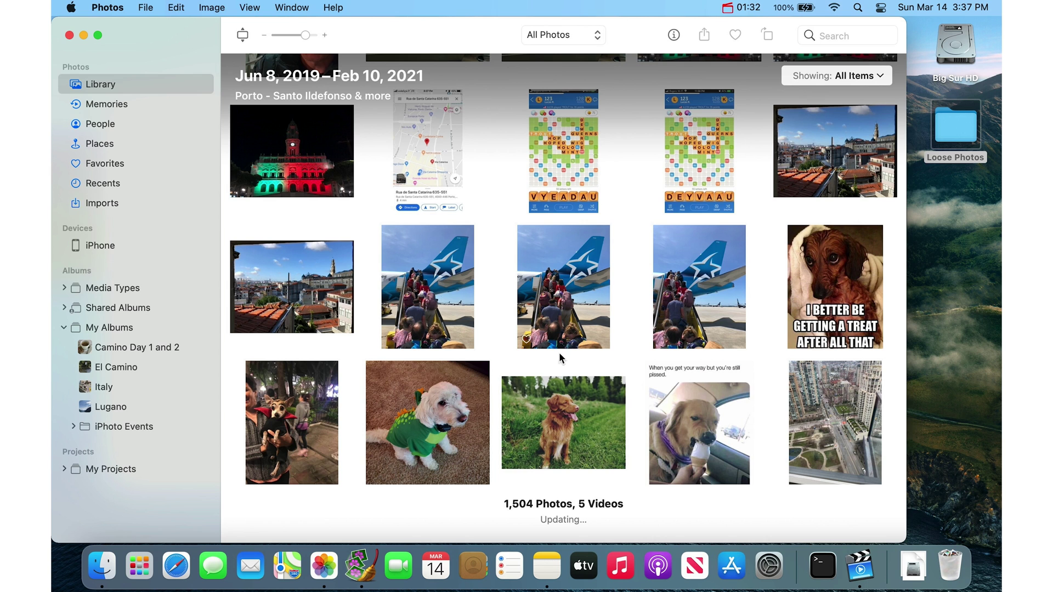
left_click(561, 447)
key("super+d")
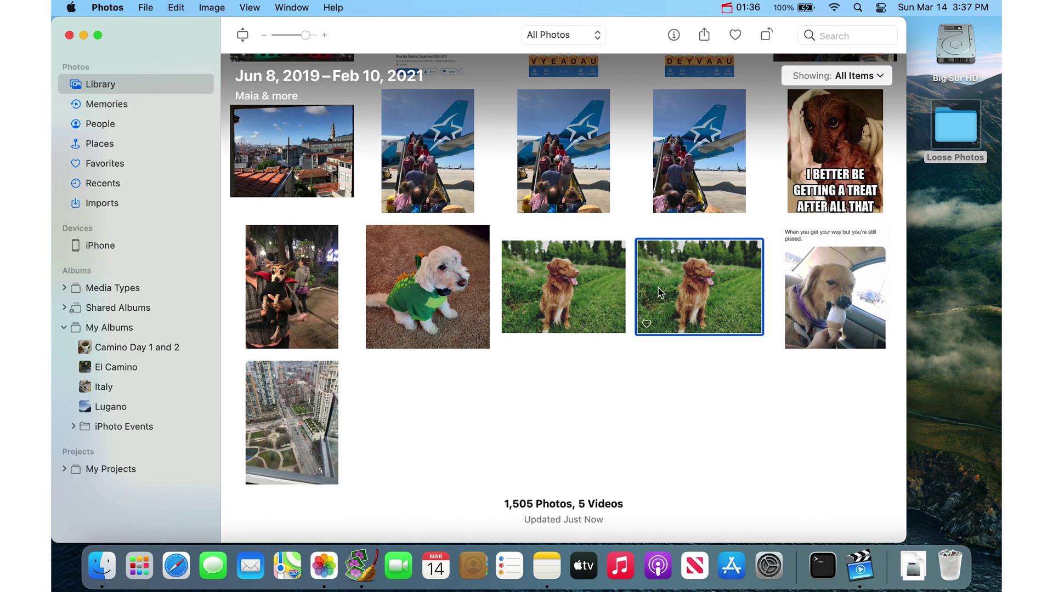
left_click(691, 430)
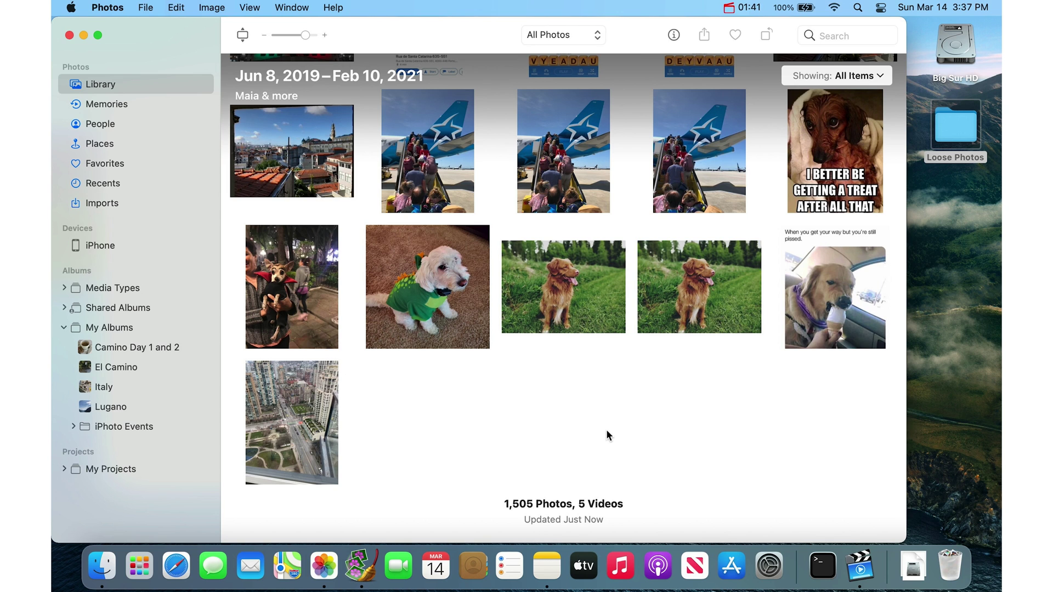
Step: Bring the Cleaning Duplicate Photos note forward from the Notes icon in the Dock
left_click(545, 567)
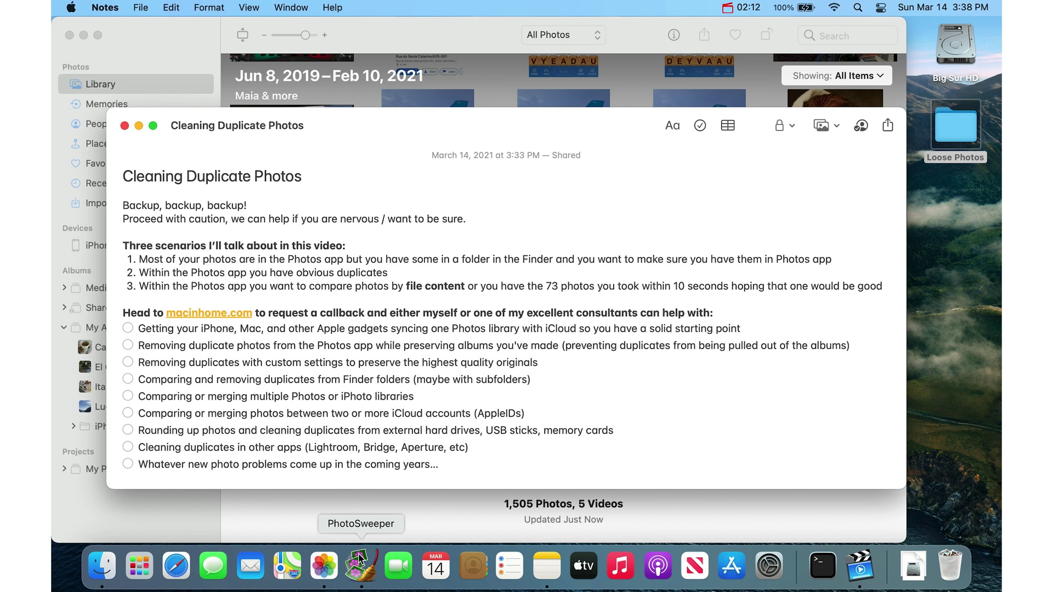
Step: Quit and relaunch PhotoSweeper from the Dock, then start Single List Mode
left_click(363, 570)
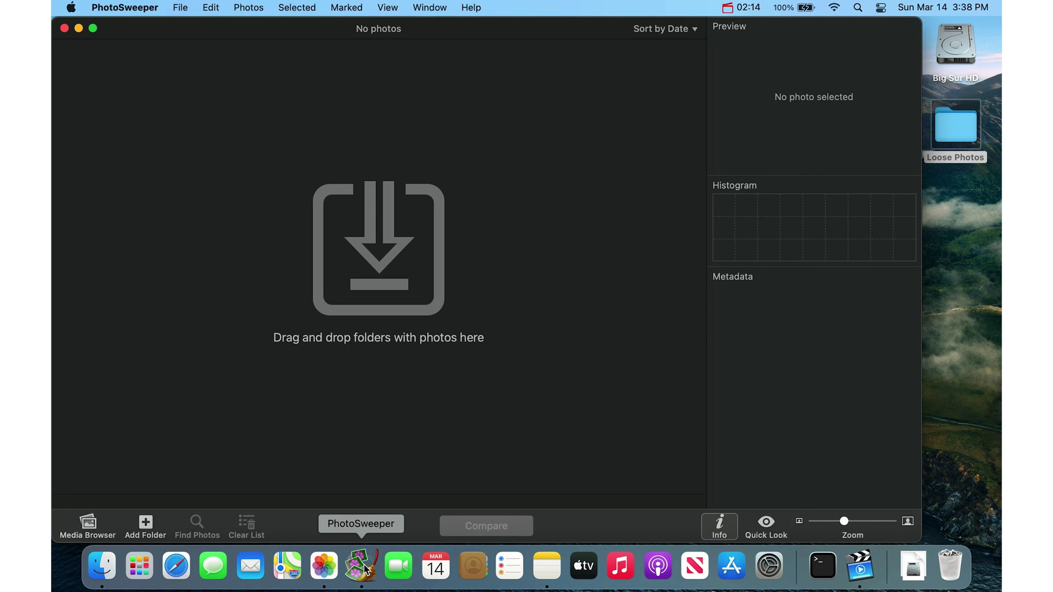
right_click(367, 573)
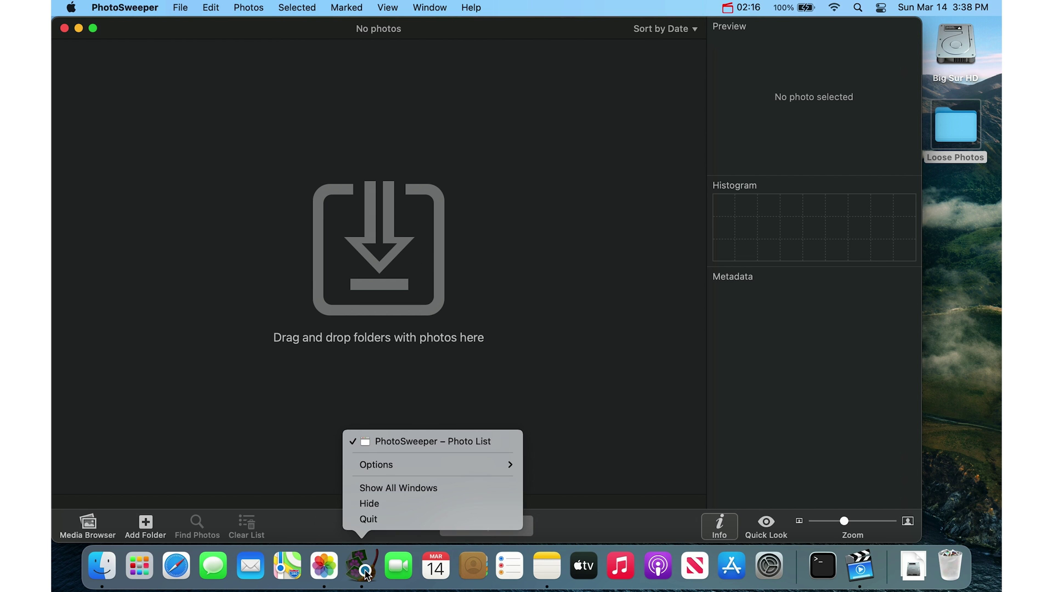
left_click(369, 517)
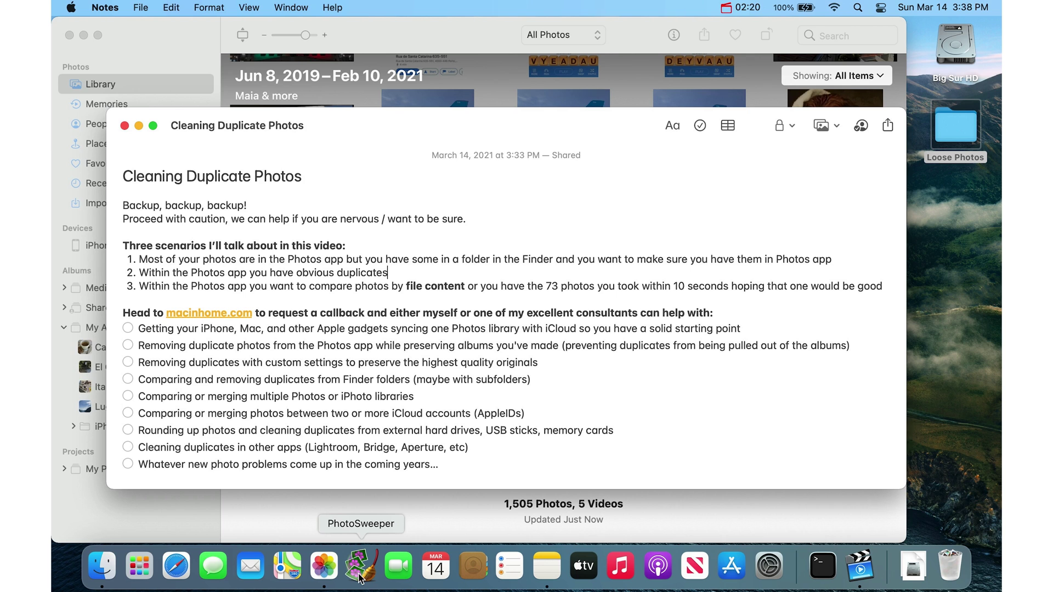
left_click(360, 576)
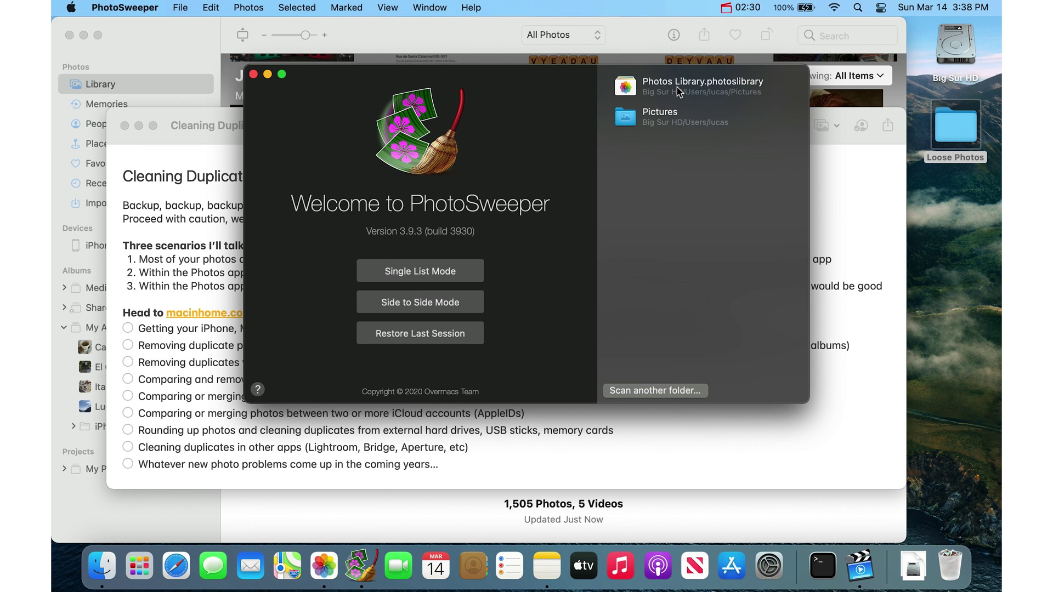
left_click(423, 271)
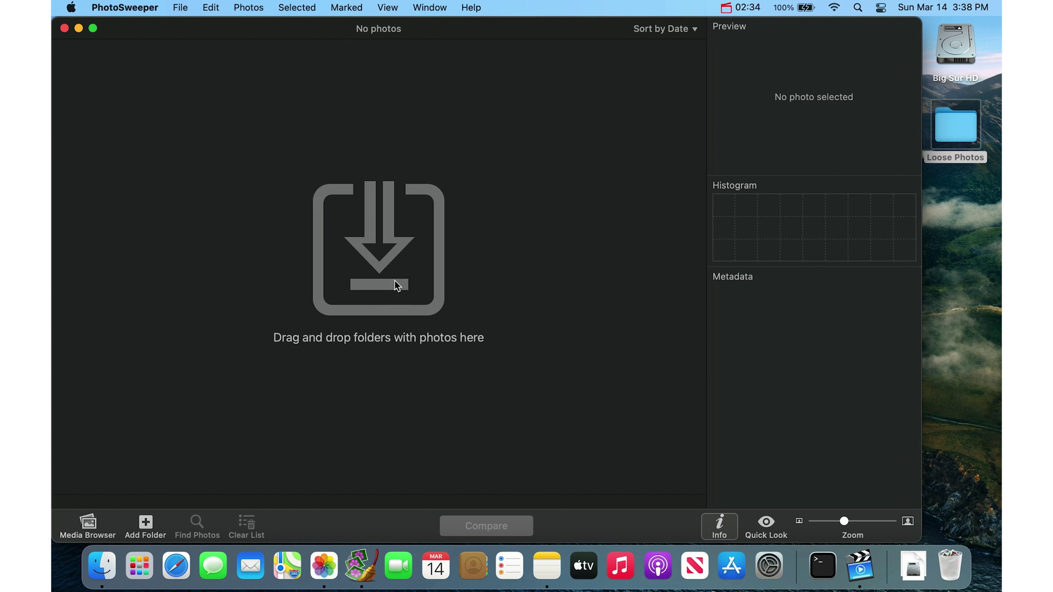
Step: Add Photos Library.photoslibrary from the home Pictures folder, loading 1514 photos (4.07 GB)
left_click(147, 522)
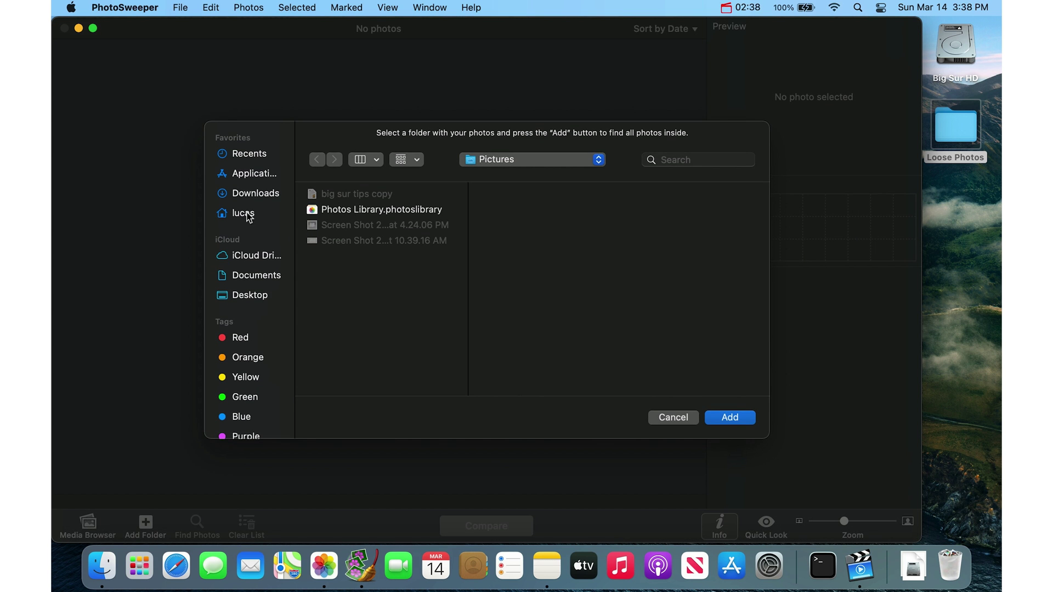
left_click(517, 161)
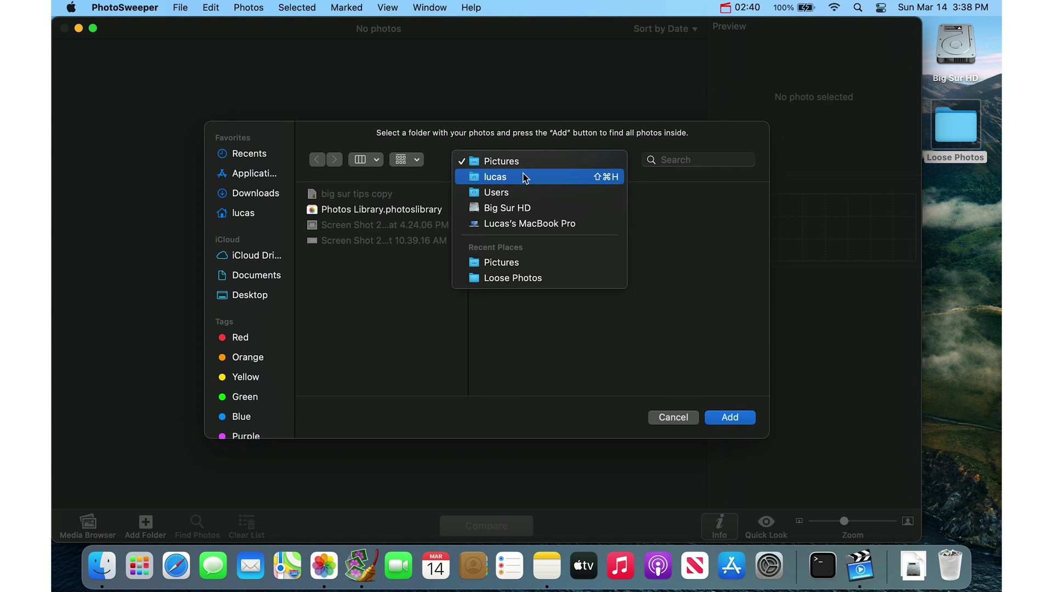
left_click(523, 179)
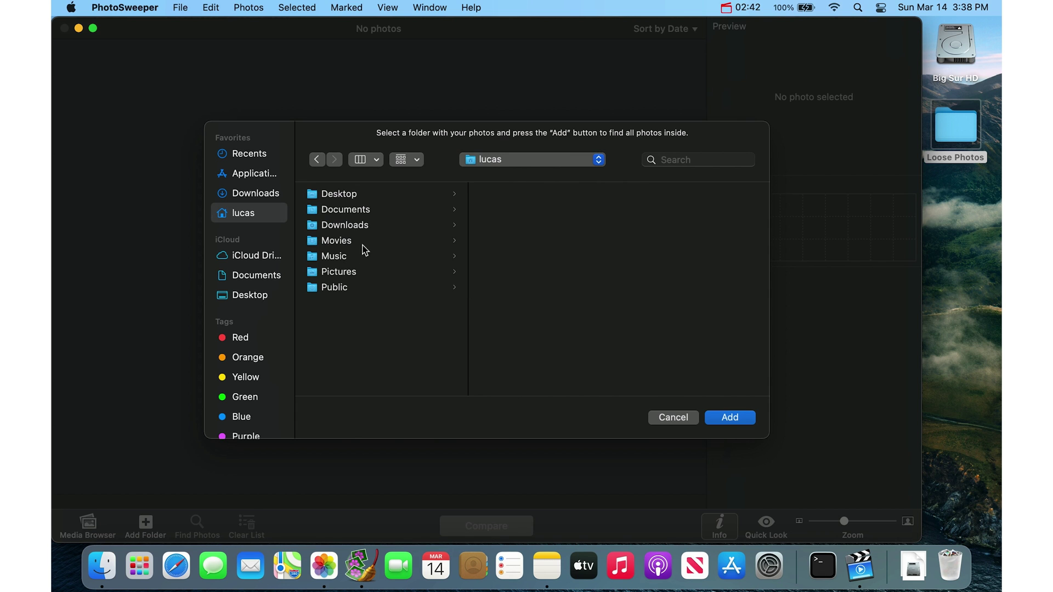
left_click(375, 275)
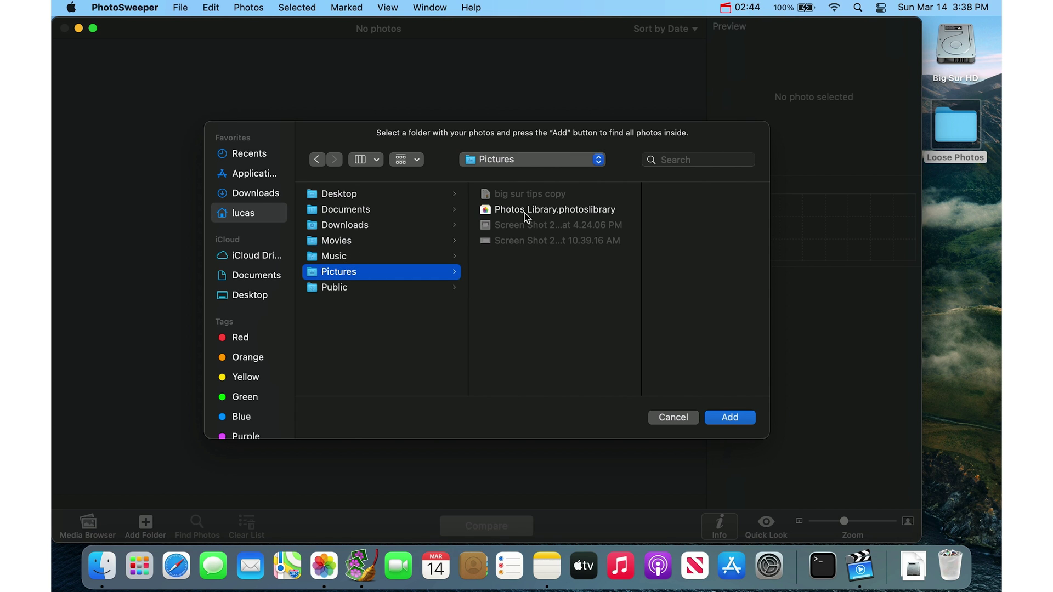
left_click(548, 209)
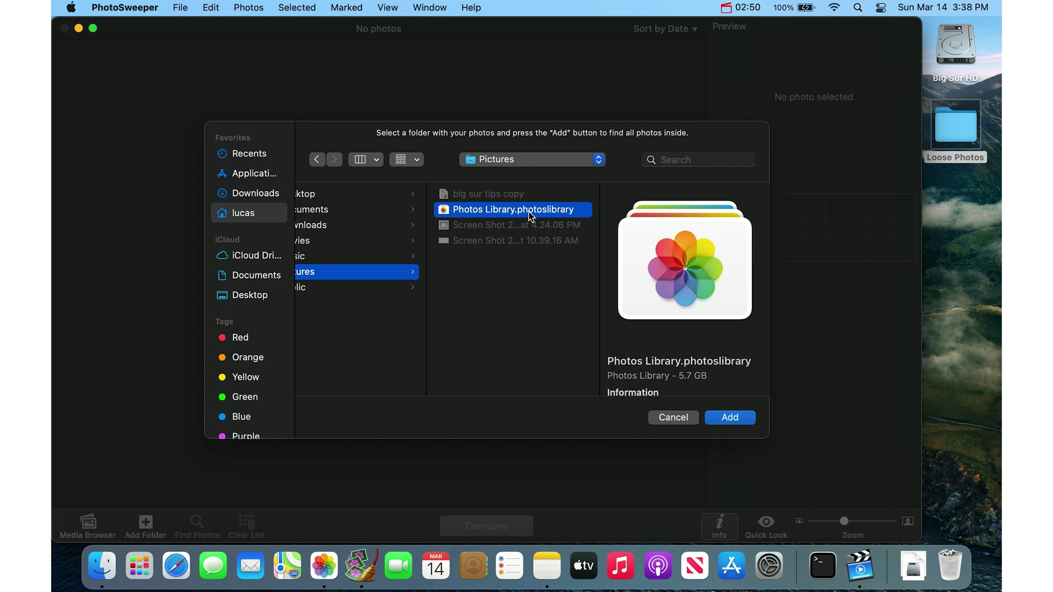
left_click(730, 418)
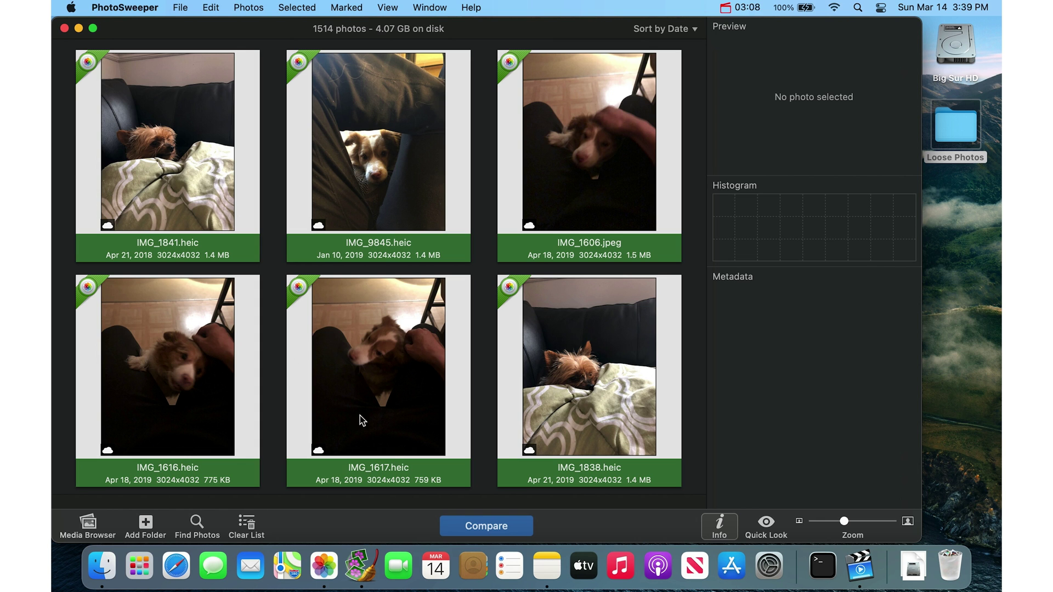
Step: Compare using Duplicate Files, finding 30 photos in 15 groups
left_click(499, 527)
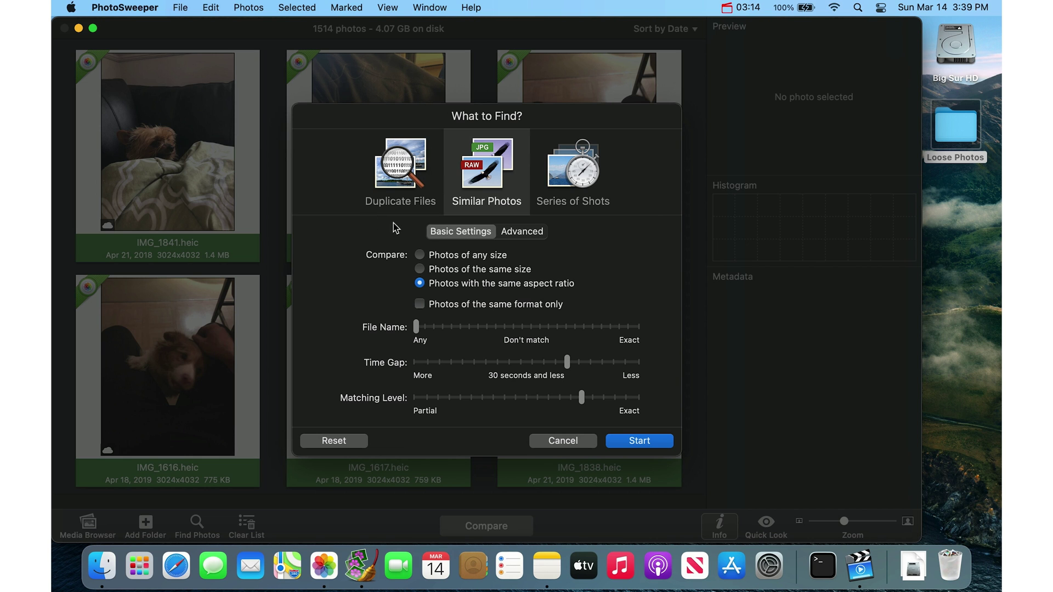
left_click(397, 184)
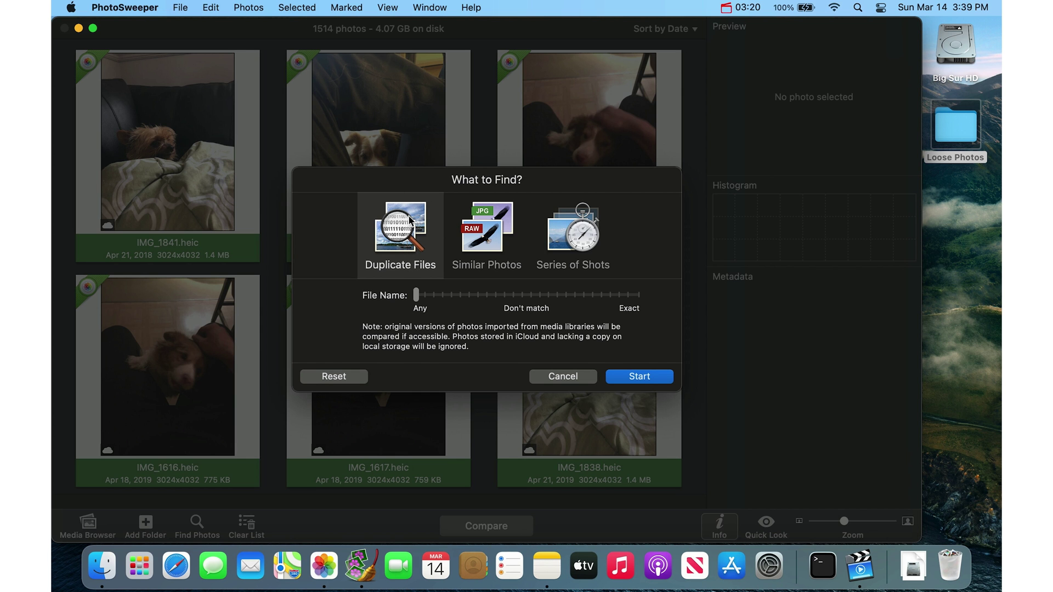
left_click(651, 377)
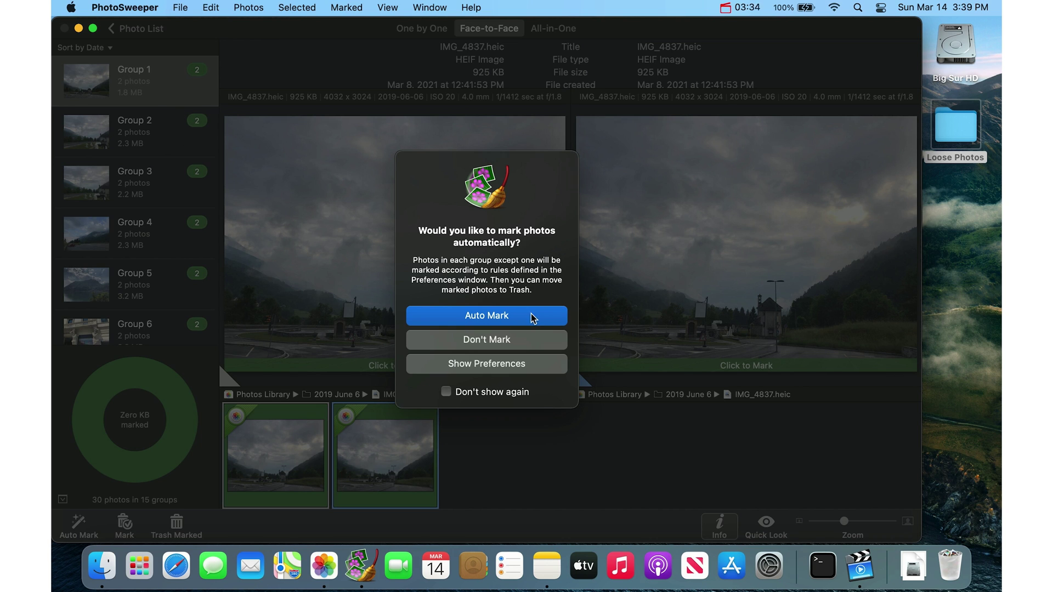
Step: Auto Mark one photo per duplicate group, then review Groups 15, 2, 3 and 4
left_click(530, 316)
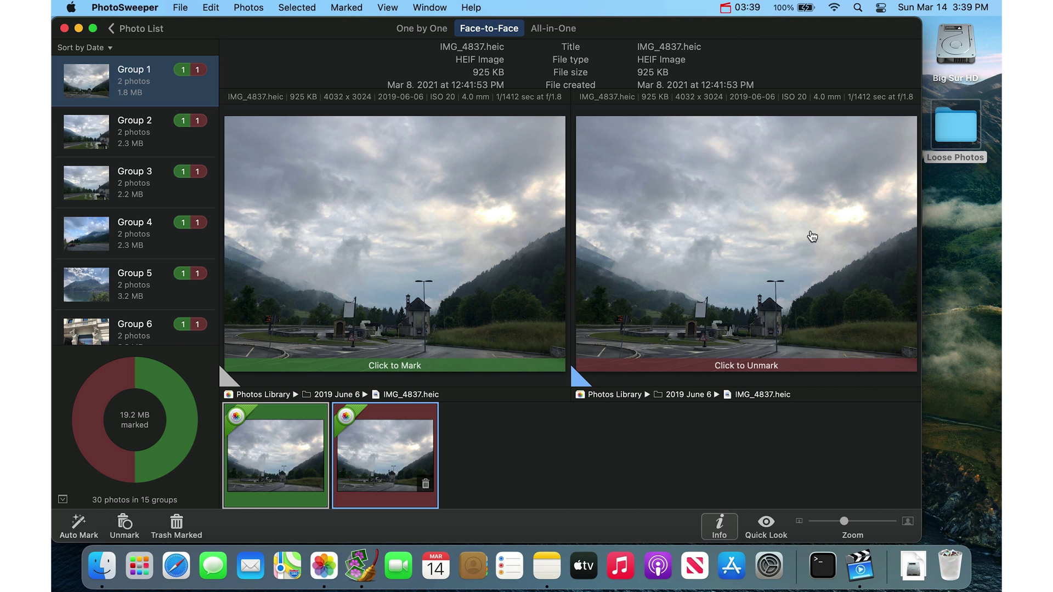
scroll(152, 136, "down", 15)
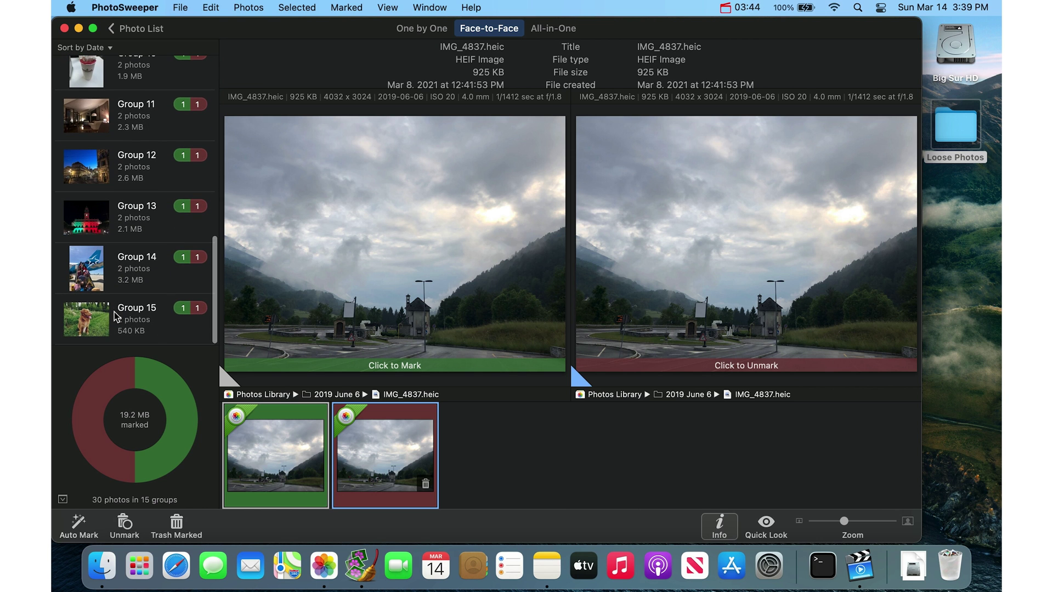
left_click(117, 314)
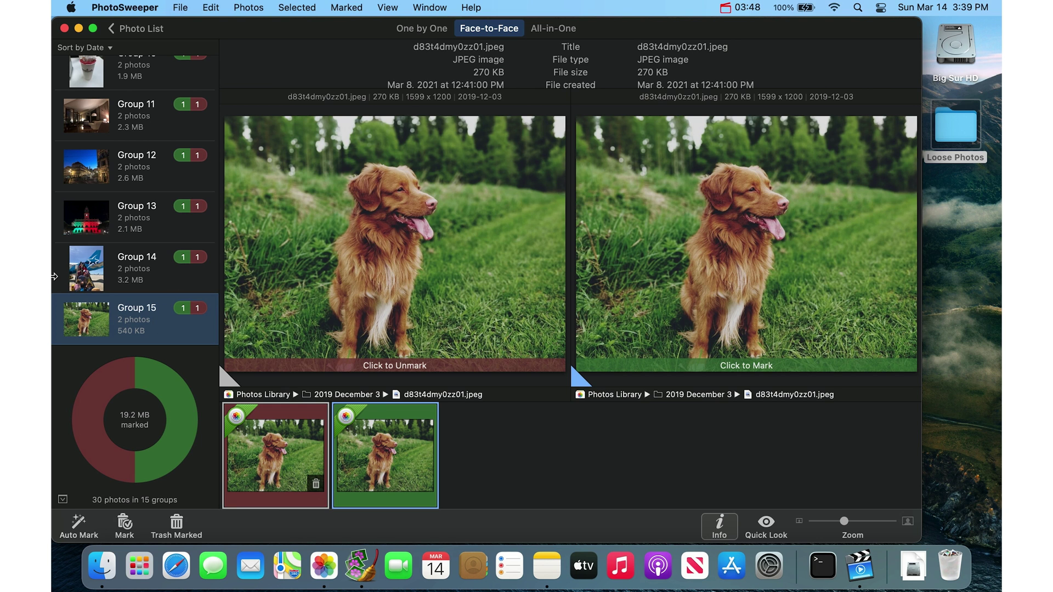
scroll(67, 277, "up", 15)
key("Home")
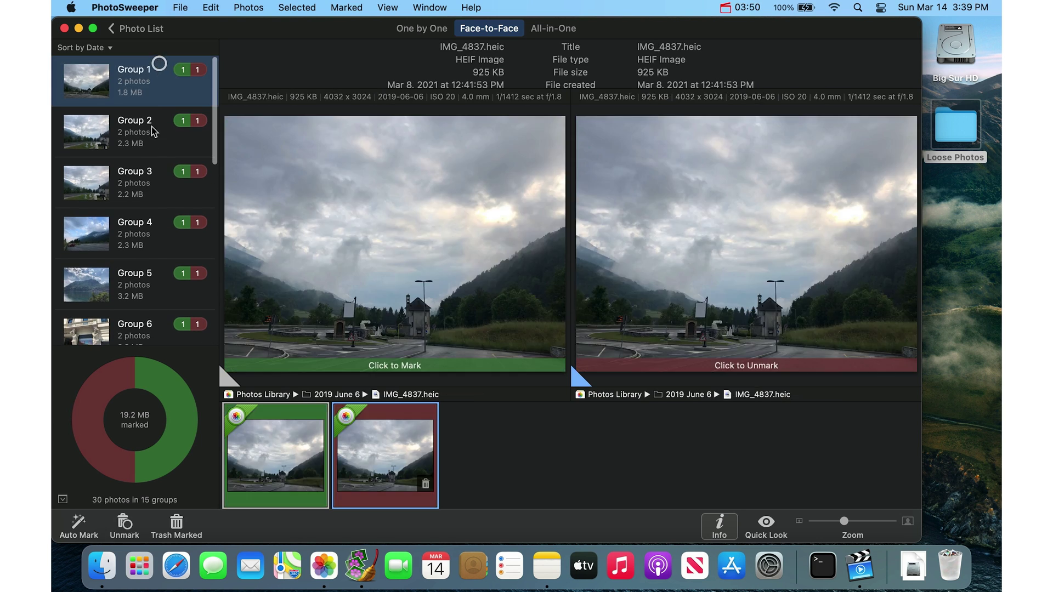
left_click(155, 144)
left_click(148, 176)
left_click(146, 236)
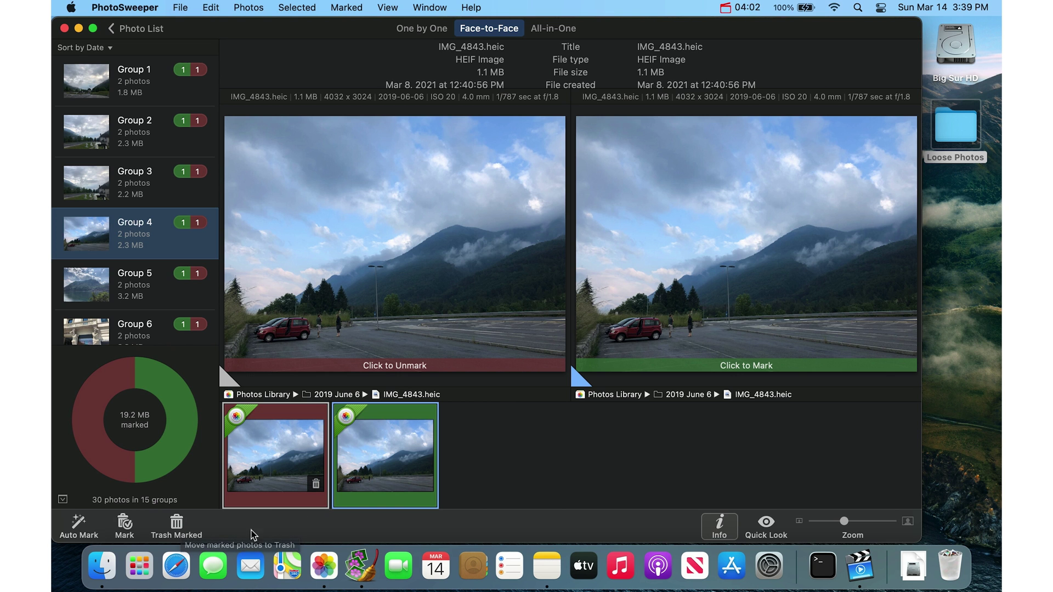
Step: Check the Photos library, then return and choose Trash Marked for the 15 photos
left_click(325, 567)
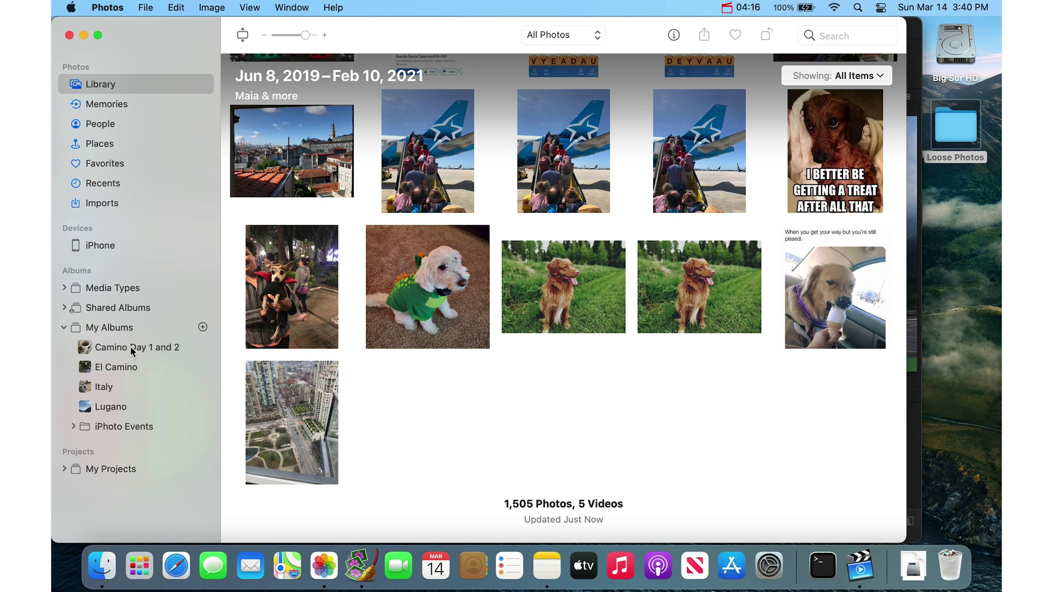
left_click(359, 570)
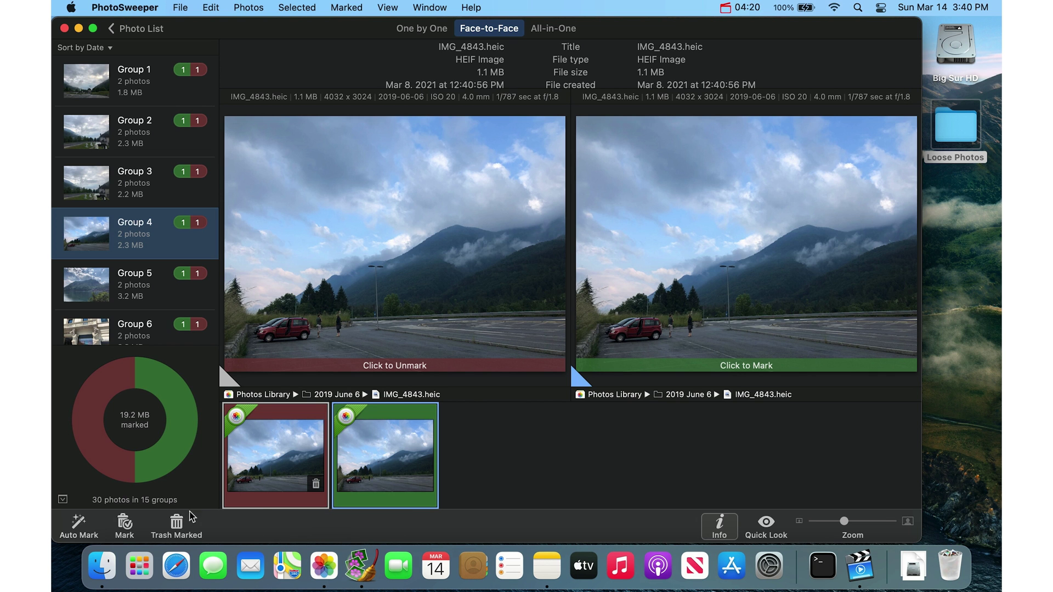
left_click(177, 527)
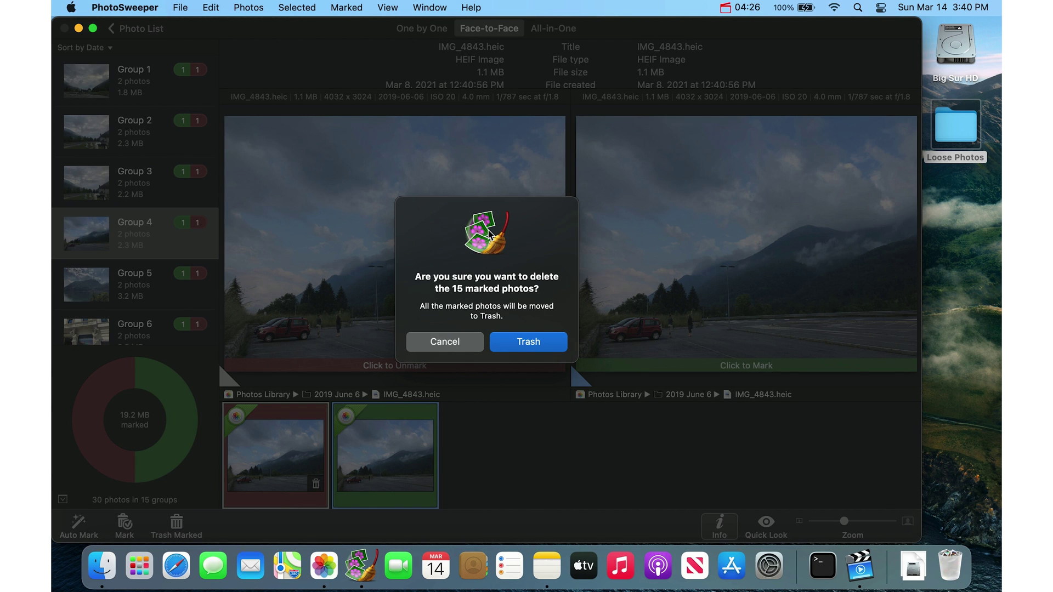
Step: Confirm trashing the 15 marked photos and let PhotoSweeper launch Photos
left_click(555, 344)
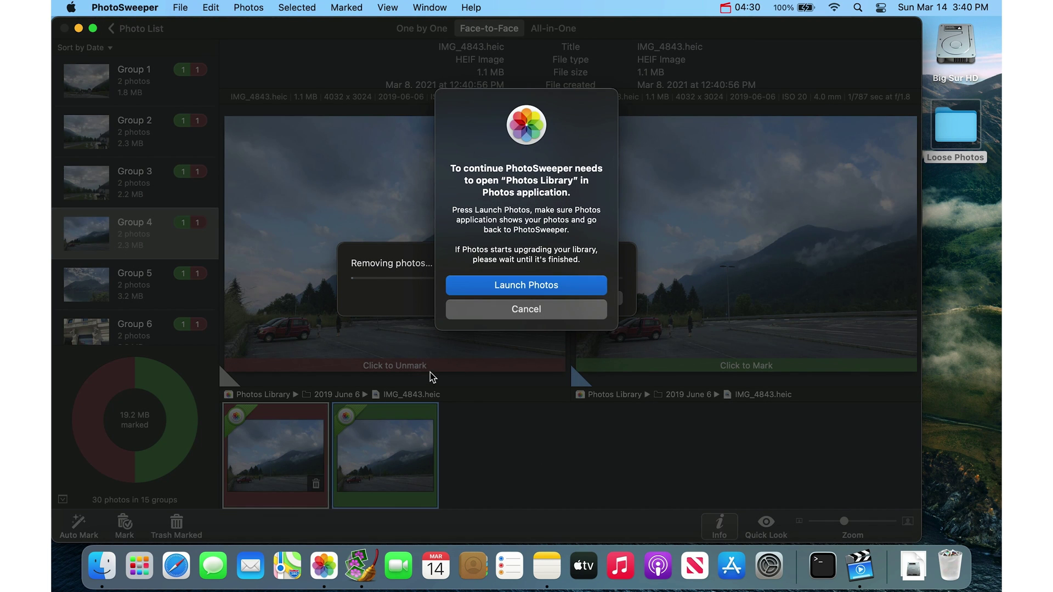
left_click(578, 292)
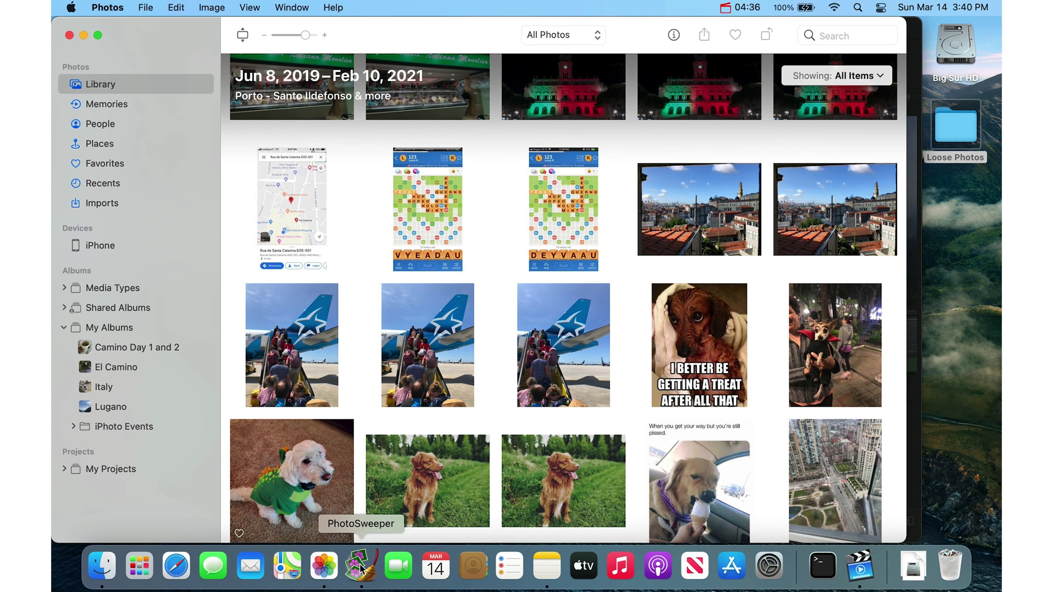
left_click(361, 567)
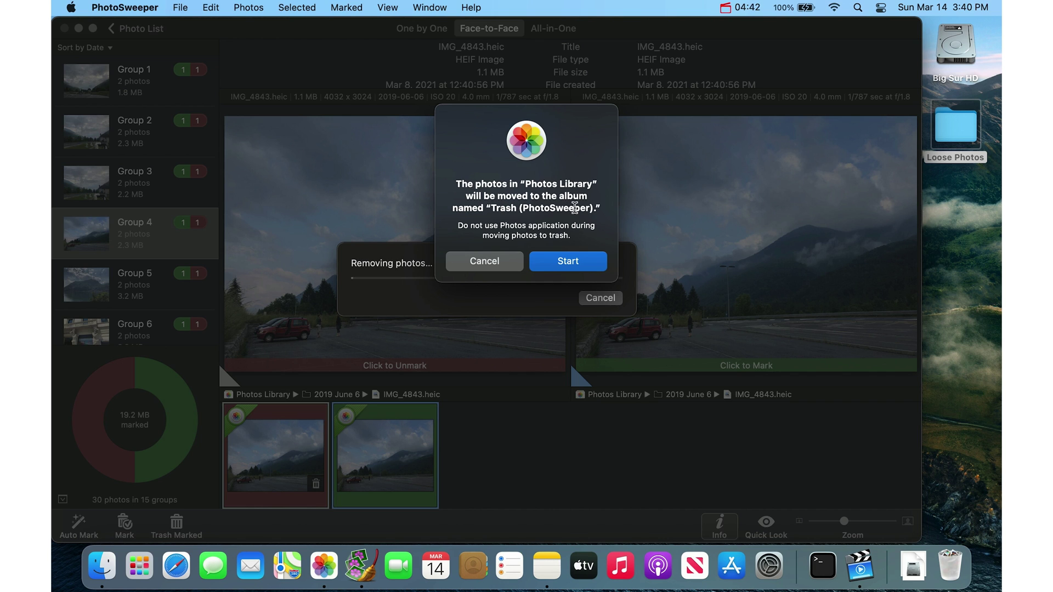
Step: Move them into the Trash (PhotoSweeper) album and acknowledge the 19.2 MB removal summary
left_click(589, 266)
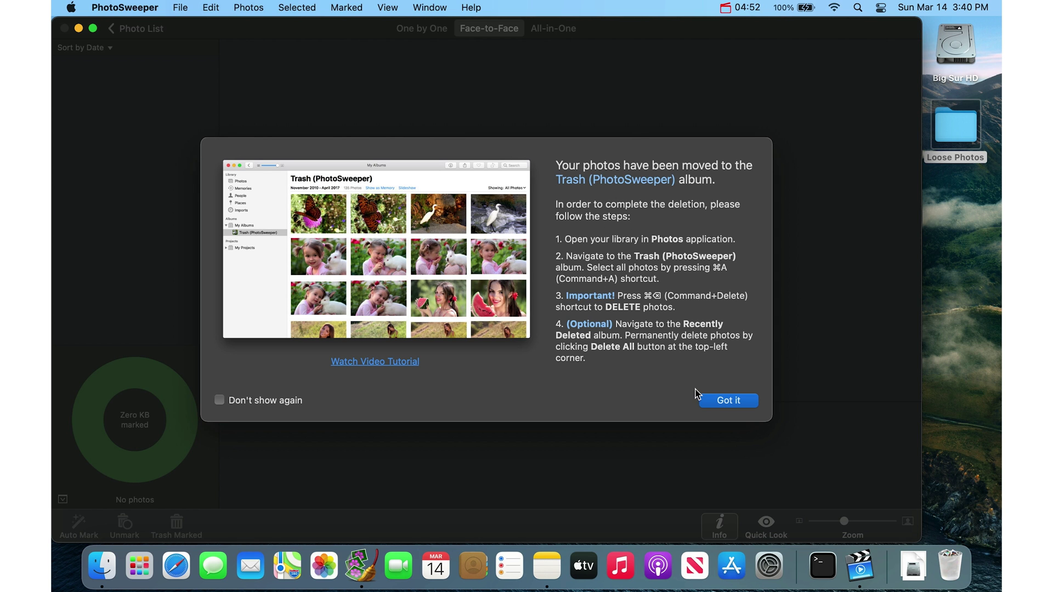
left_click(728, 402)
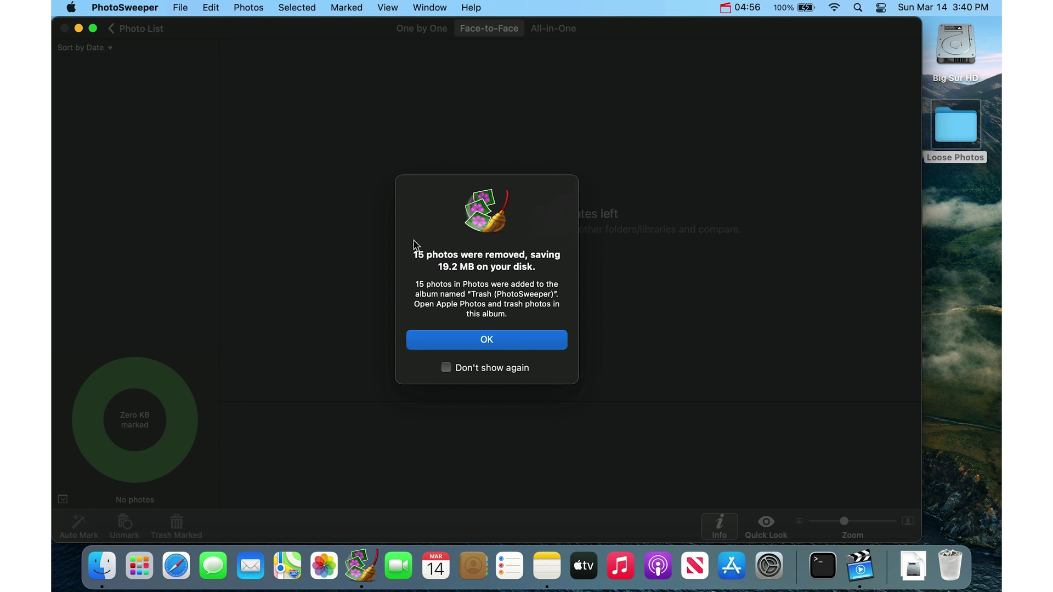
left_click(528, 340)
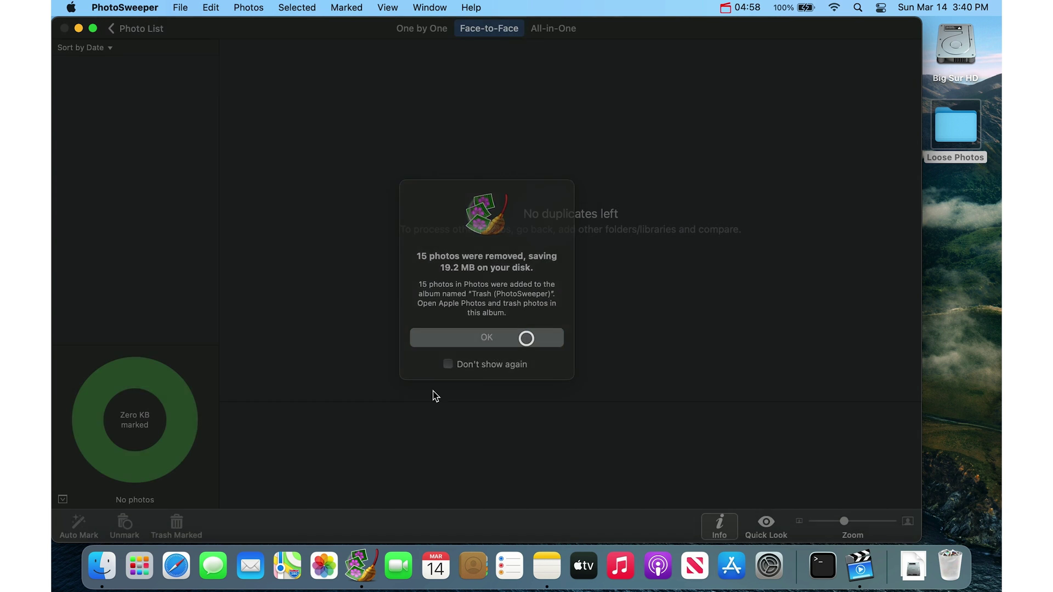
Step: Delete all 15 photos in the Trash (PhotoSweeper) album from the Photos library
left_click(322, 572)
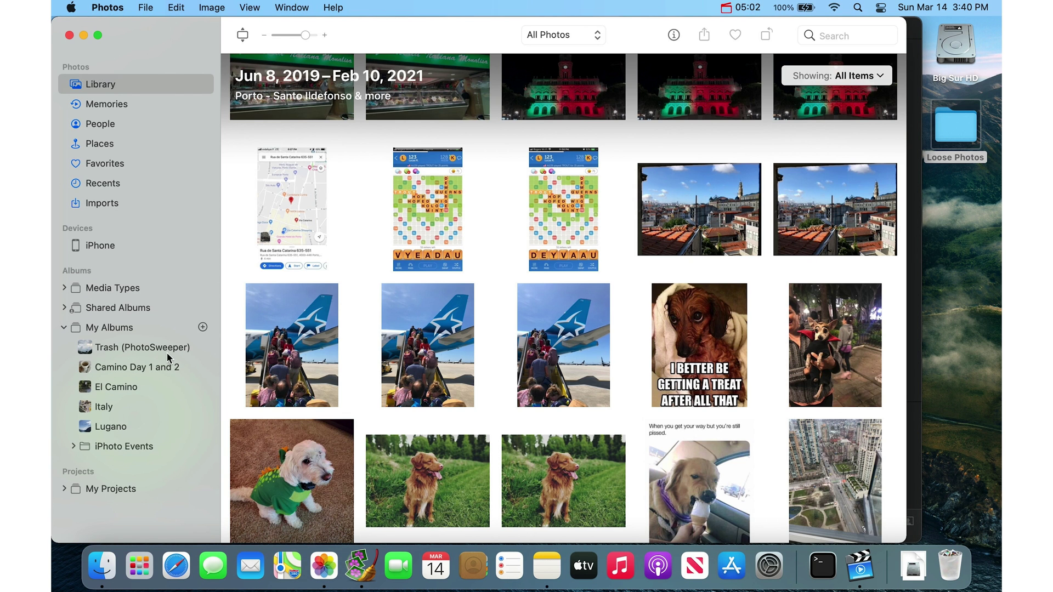
left_click(163, 351)
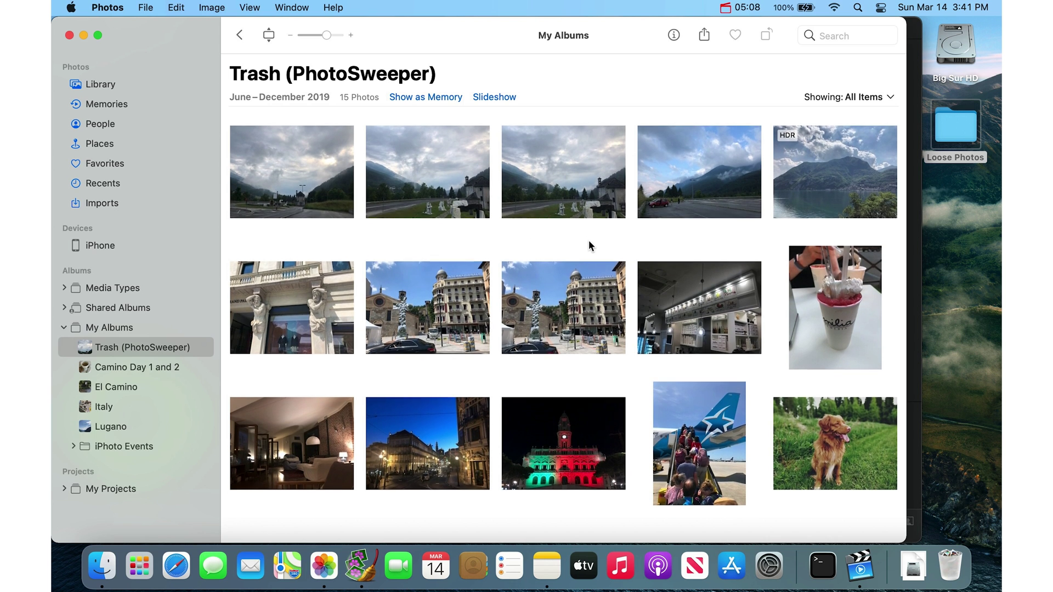
left_click(176, 7)
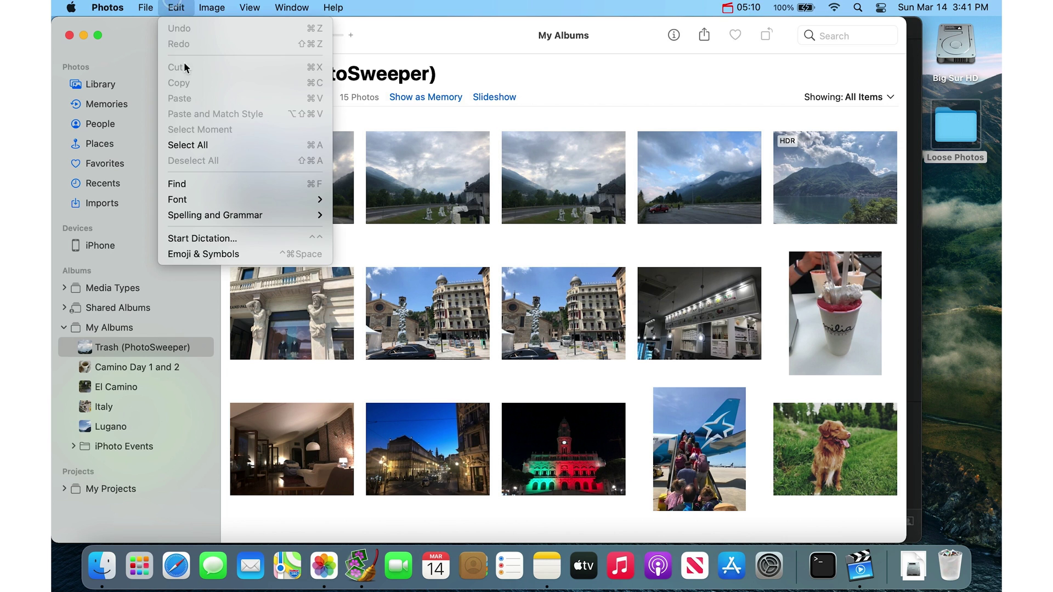
left_click(196, 145)
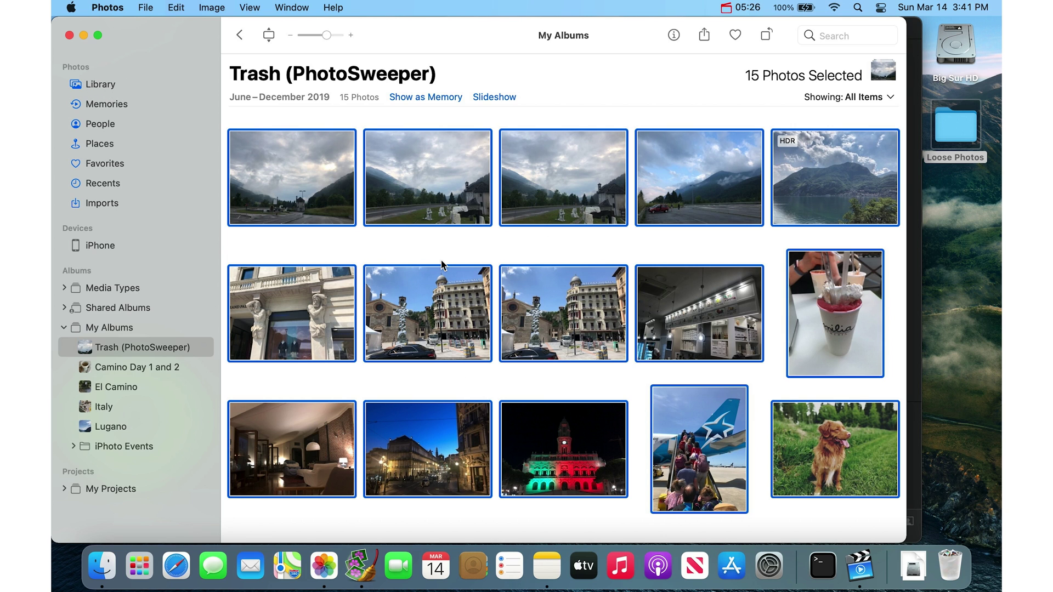
key("super+BackSpace")
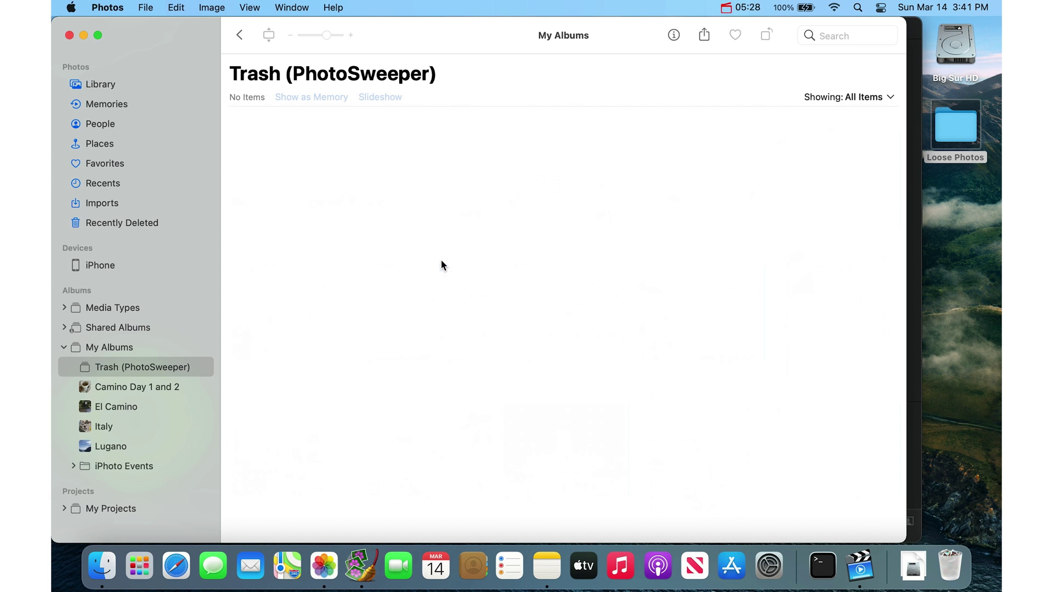
Step: Confirm the photos sit in Recently Deleted, then delete the empty Trash (PhotoSweeper) album
left_click(130, 225)
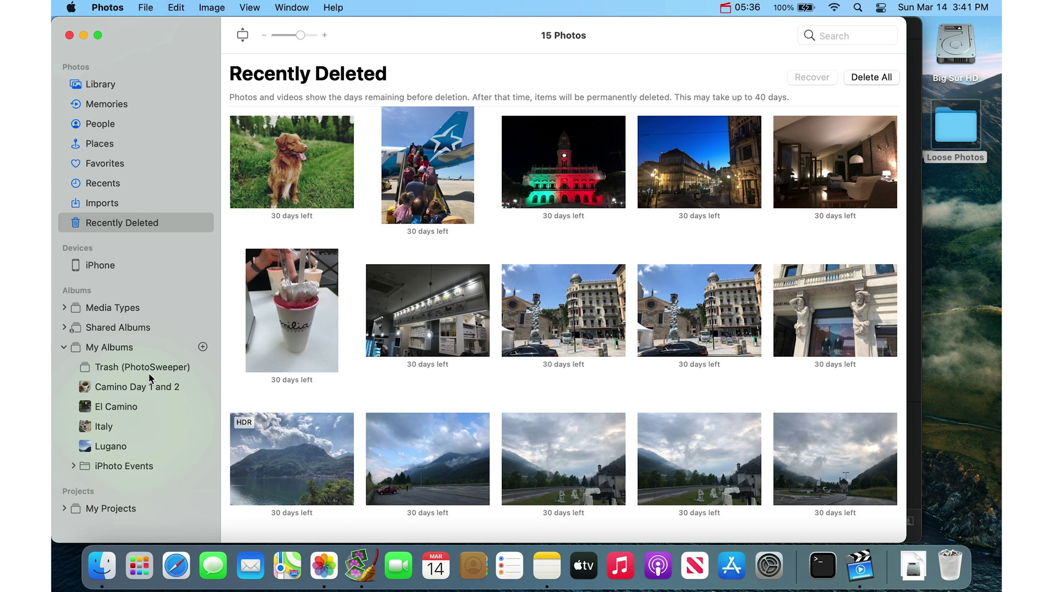
right_click(113, 366)
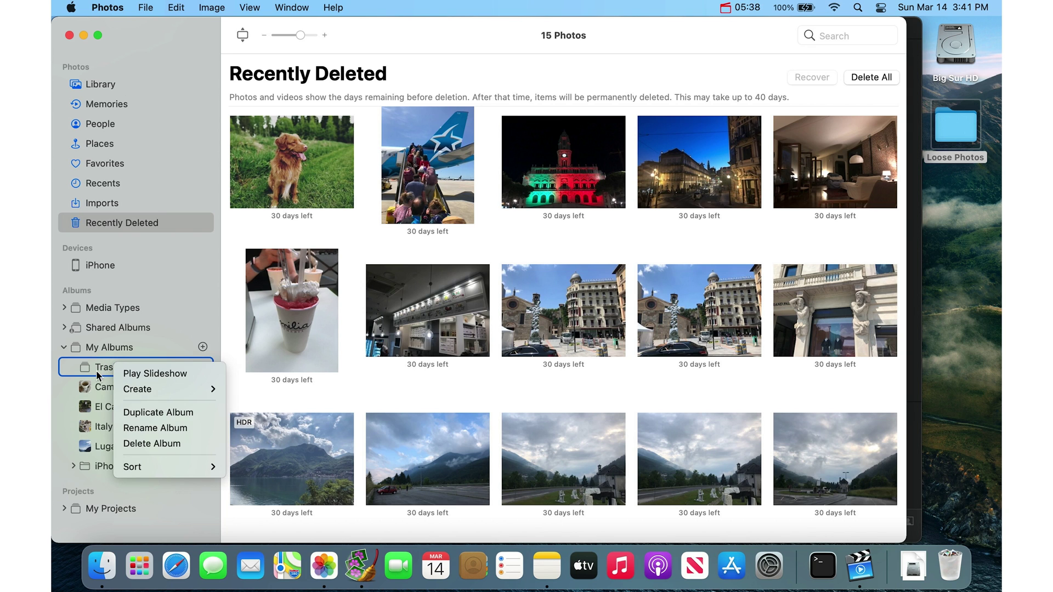
left_click(158, 443)
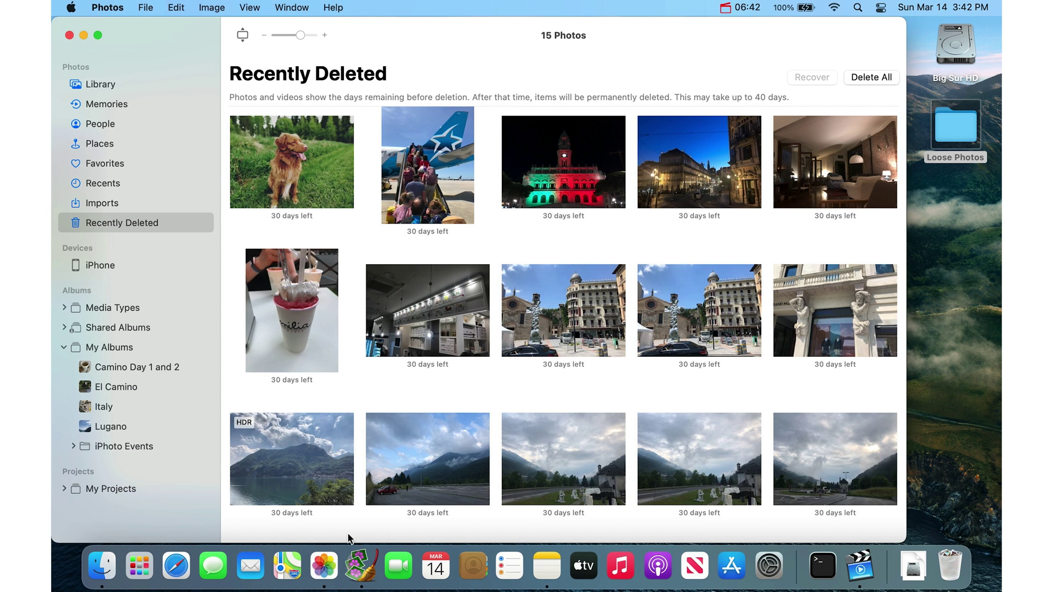
Step: Return to PhotoSweeper's full photo list and set up a Similar Photos comparison
left_click(361, 571)
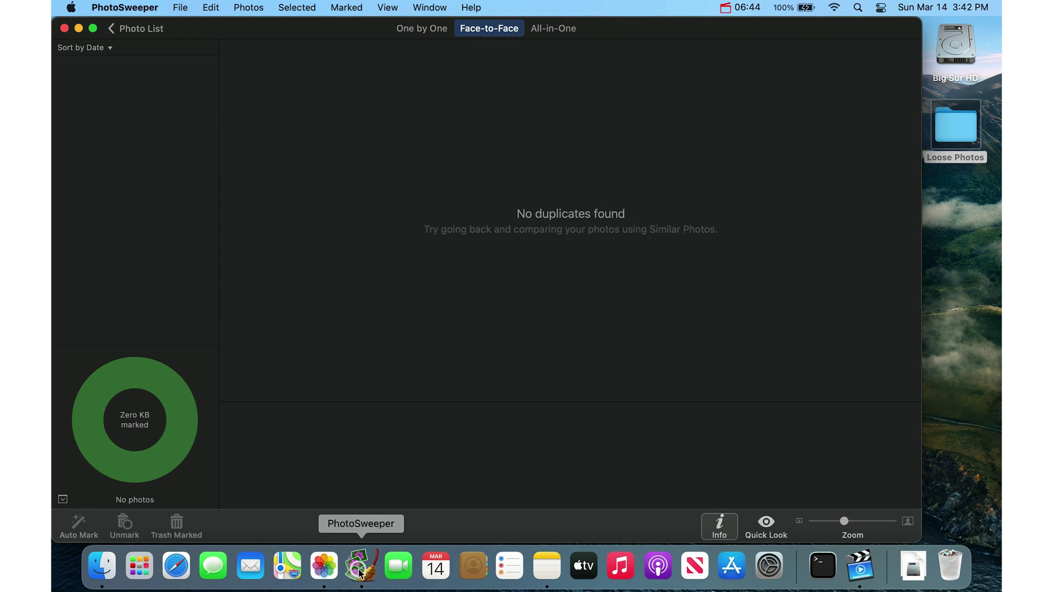
left_click(137, 32)
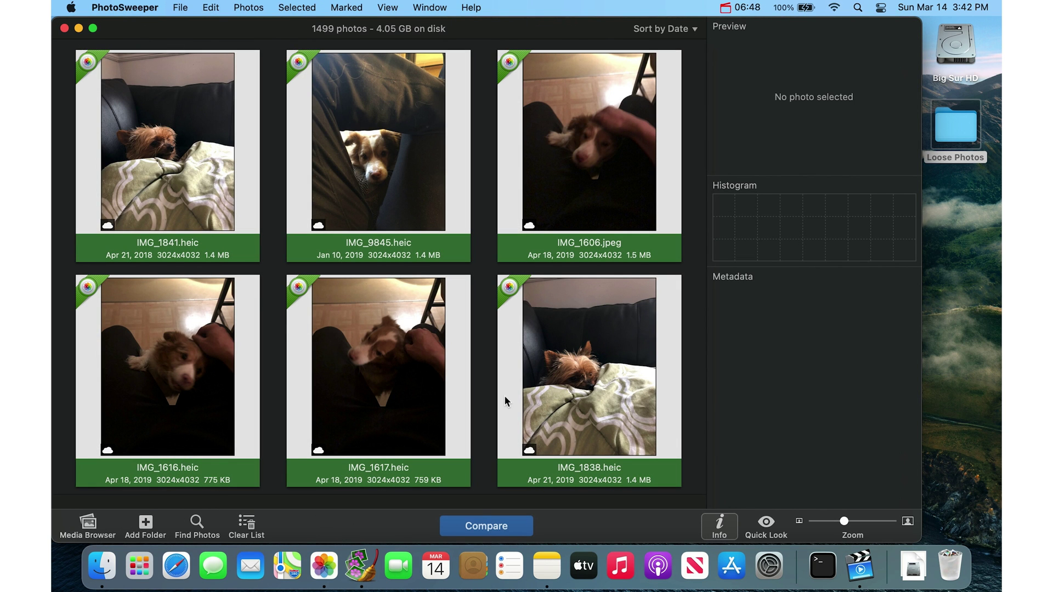
left_click(516, 527)
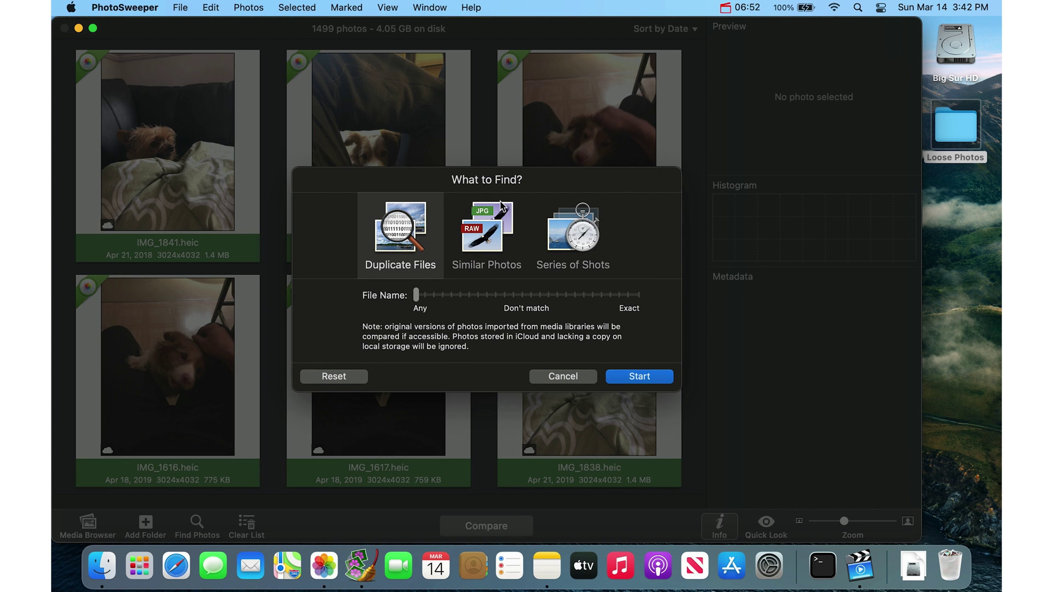
left_click(488, 233)
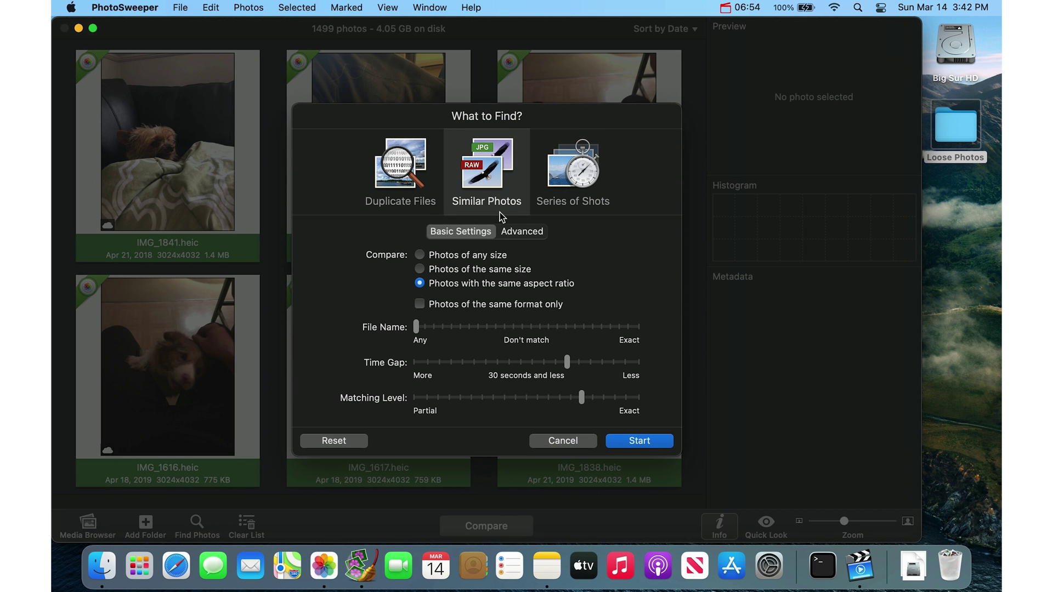
Step: Keep the 128x128 bitmap size and 30-second time gap, then start the comparison
left_click(522, 232)
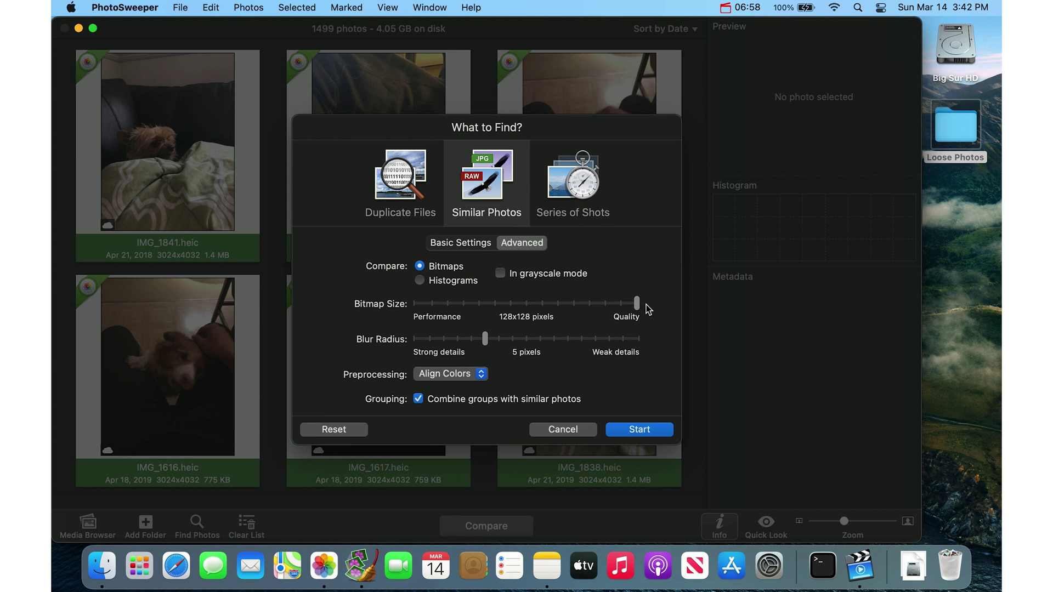
left_click_drag(635, 305, 705, 301)
left_click(476, 243)
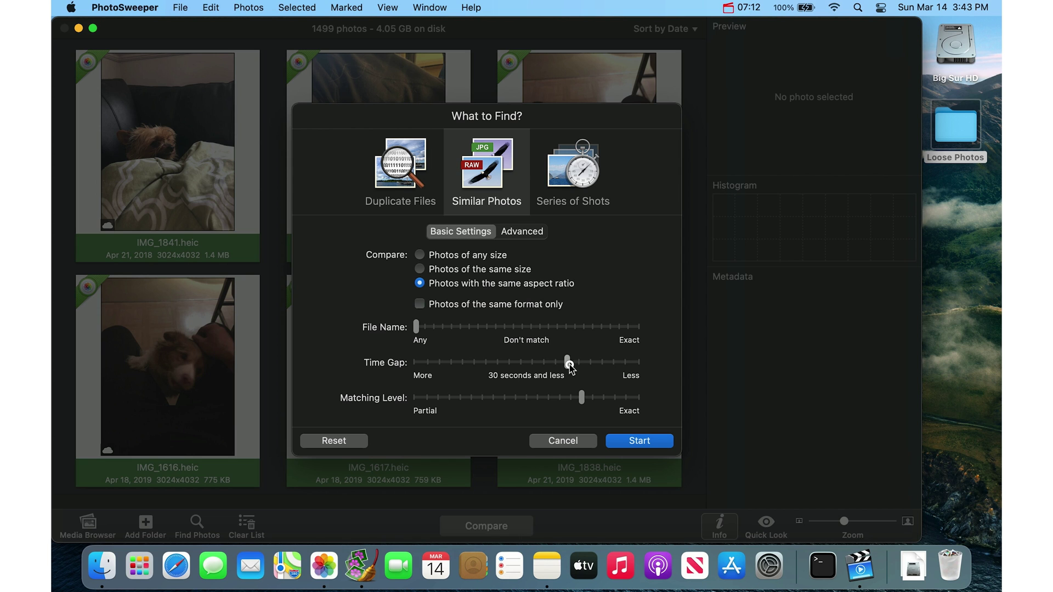
mouse_move(569, 364)
left_mouse_down()
mouse_move(556, 364)
mouse_move(569, 364)
left_mouse_up()
left_click(523, 233)
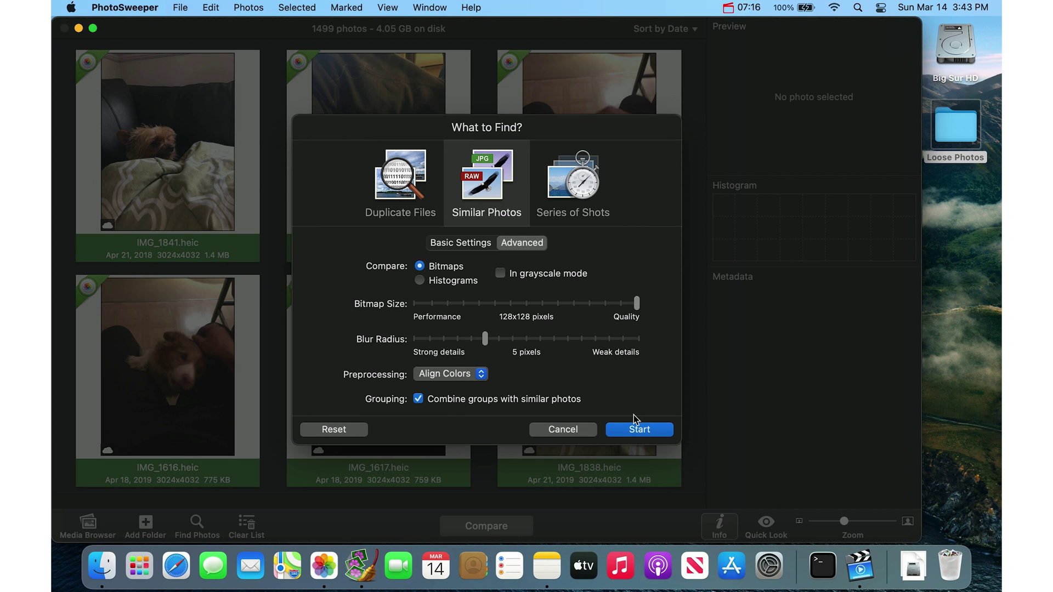
left_click(639, 429)
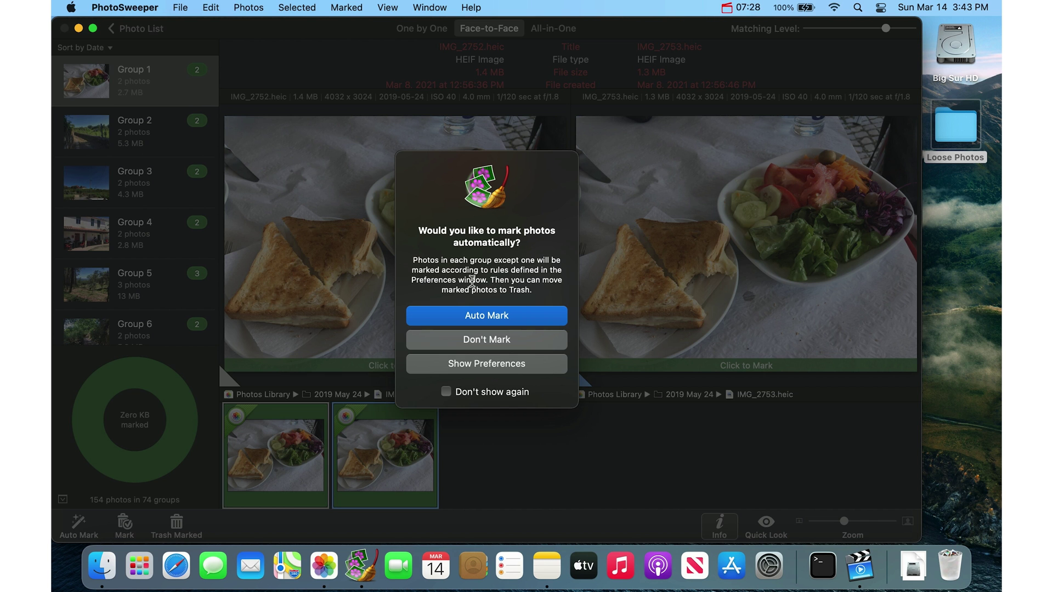
Step: Auto-mark one photo per similar group and enlarge the photo details area
left_click(547, 317)
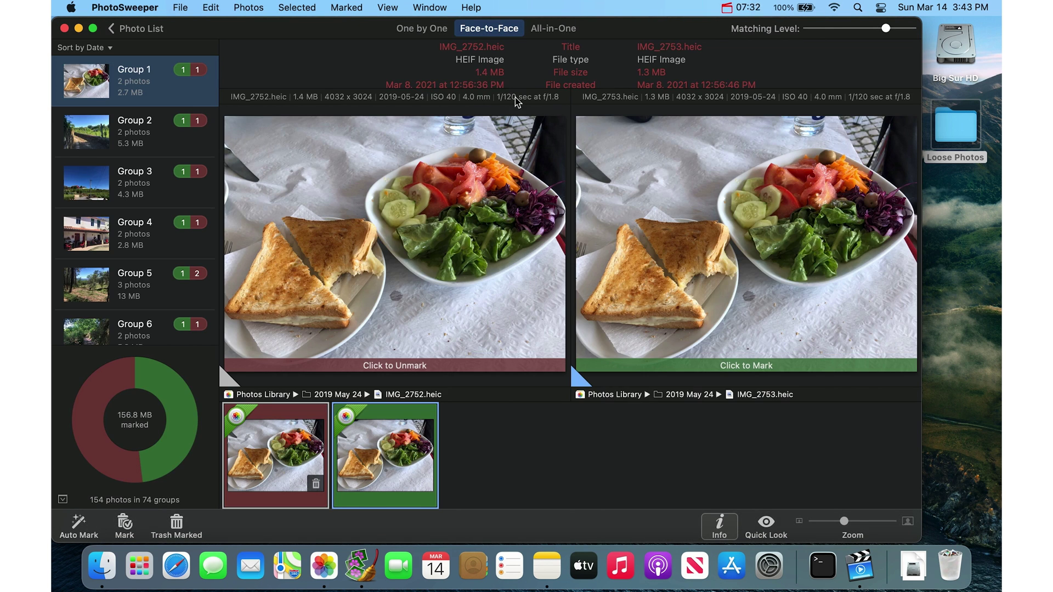
left_click_drag(531, 90, 529, 138)
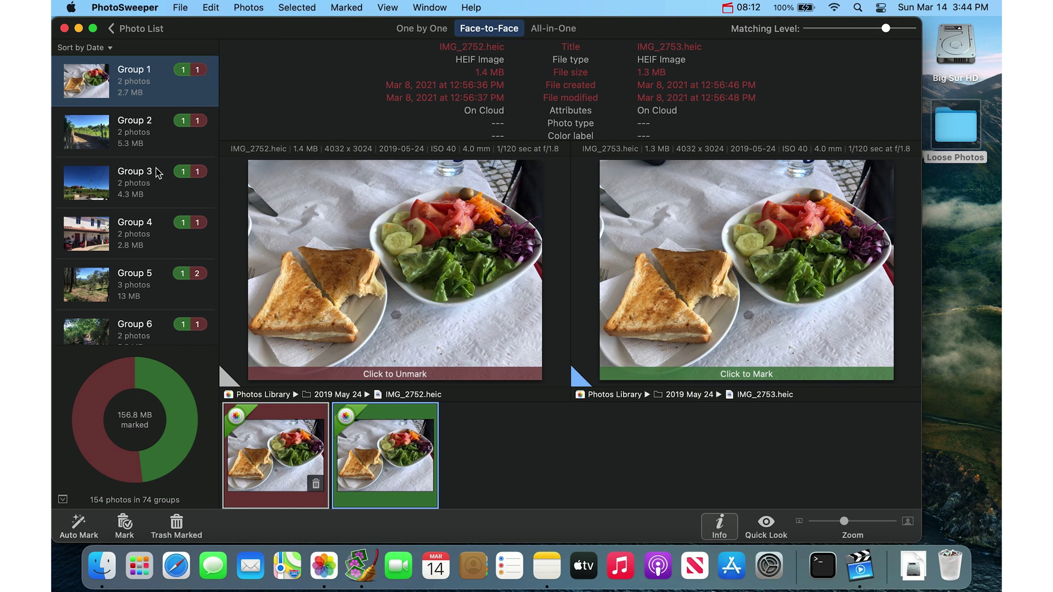
scroll(158, 174, "down", 2)
scroll(158, 173, "down", 4)
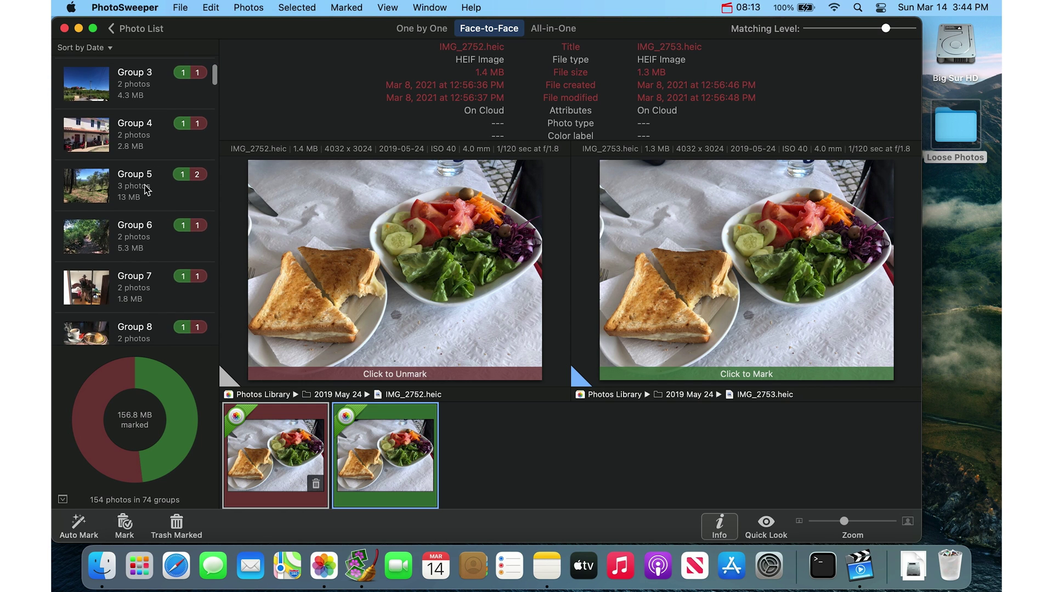
Step: In Group 7, keep the left bedroom photo and mark the right one, IMG_2939.heic, instead
left_click(158, 300)
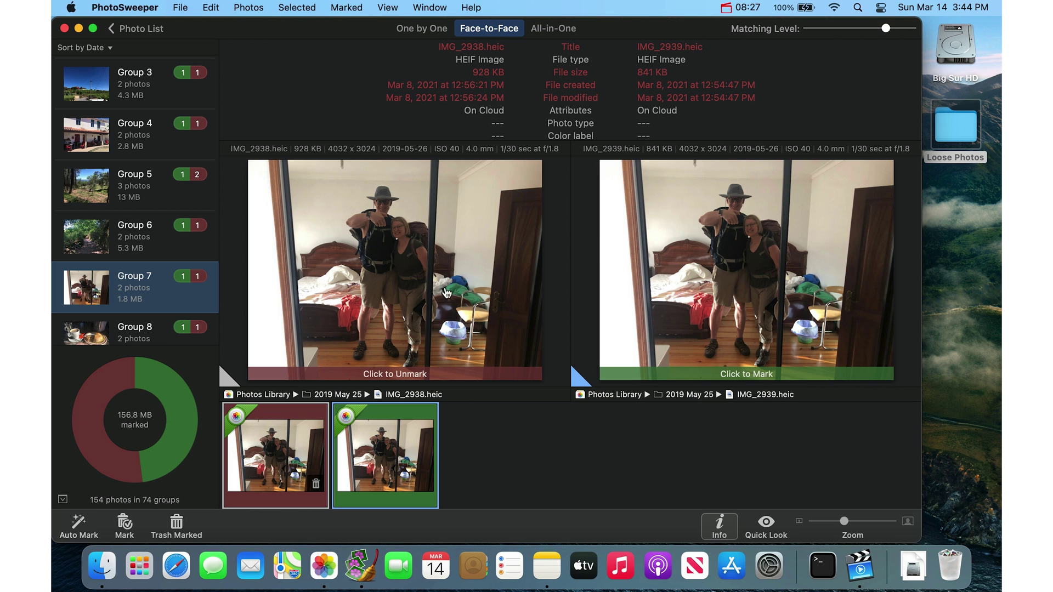
left_click(419, 263)
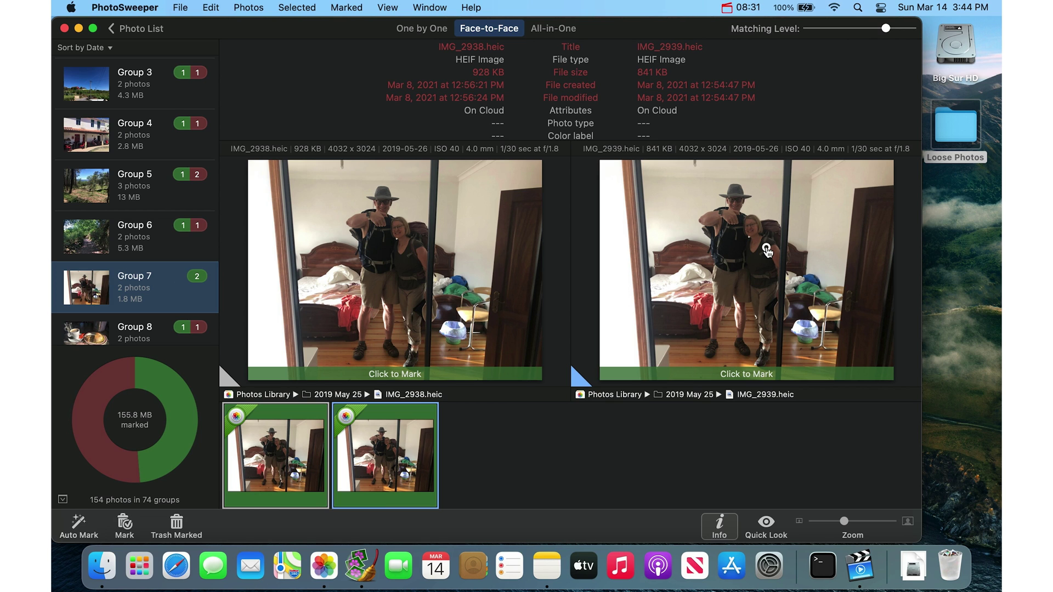
left_click(766, 251)
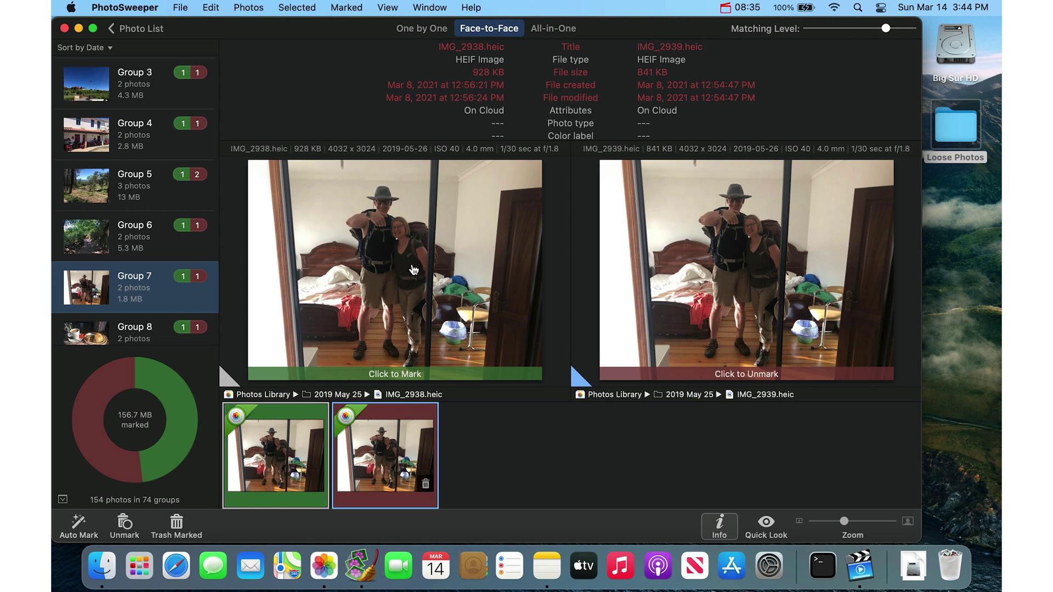
scroll(115, 205, "up", 1)
scroll(116, 206, "up", 3)
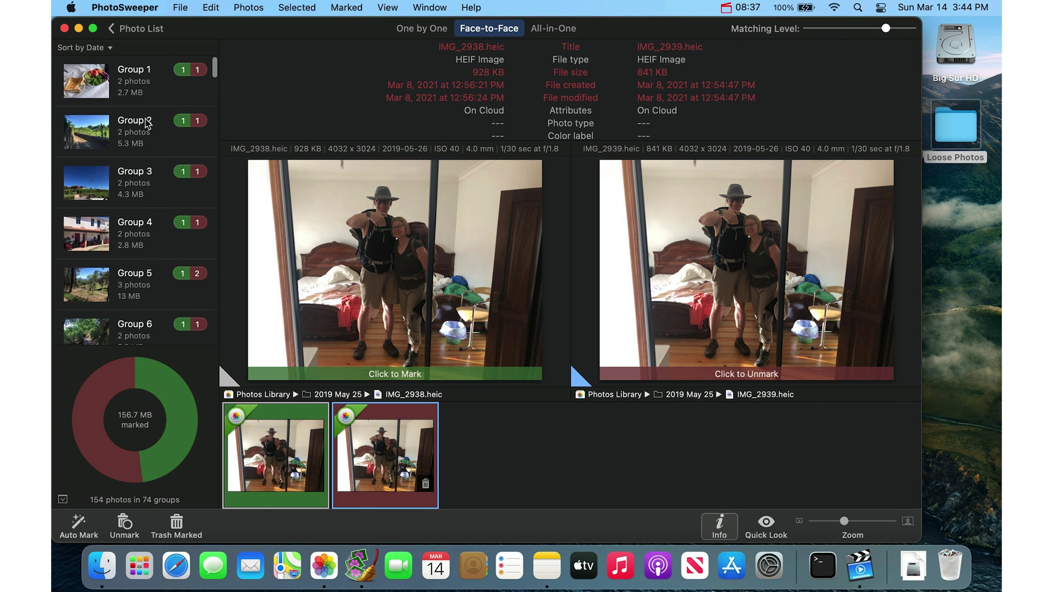
scroll(146, 122, "down", 10)
scroll(146, 123, "down", 15)
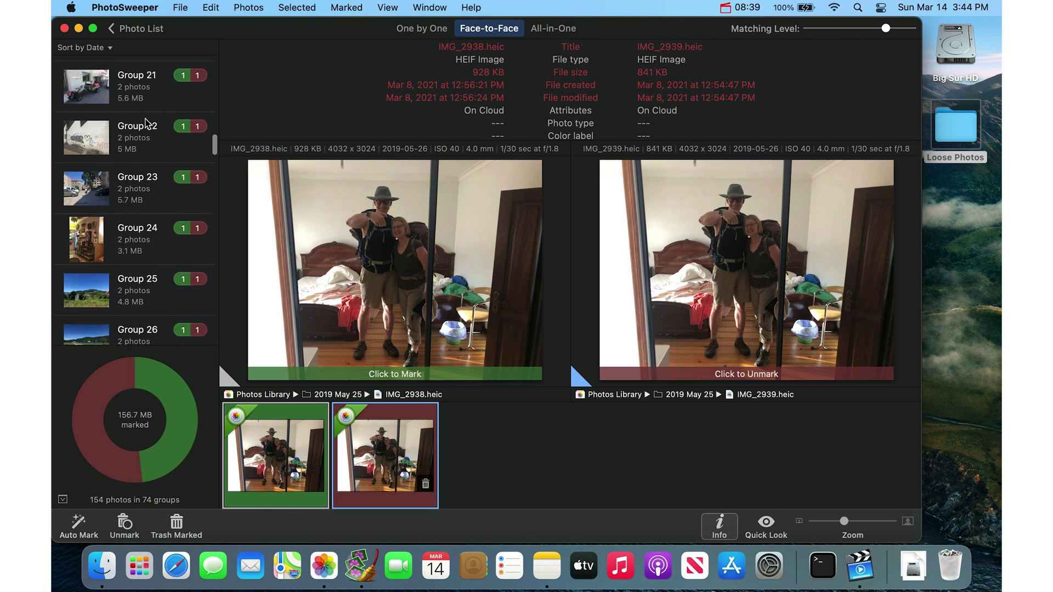
scroll(146, 122, "up", 20)
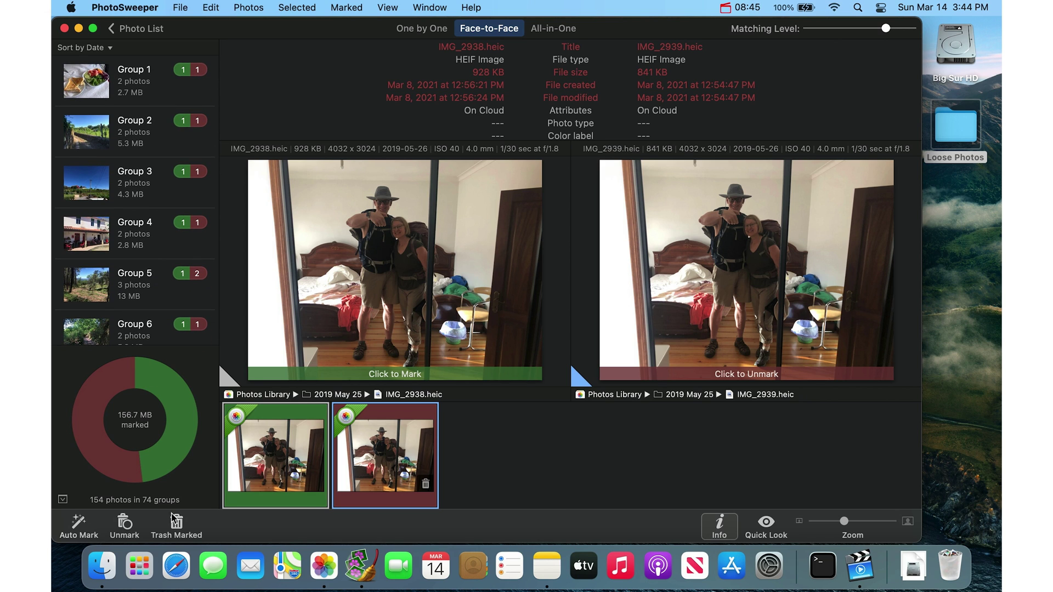
Step: Trash the 80 marked photos into a Trash (PhotoSweeper) album in Photos, saving 156.7 MB
left_click(175, 526)
left_click(546, 348)
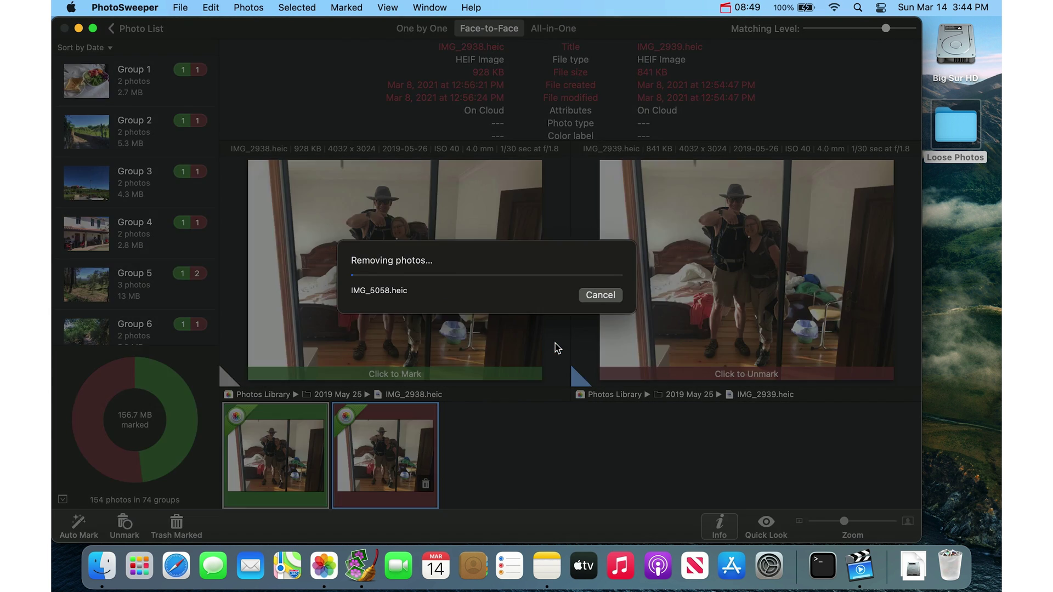
left_click(573, 288)
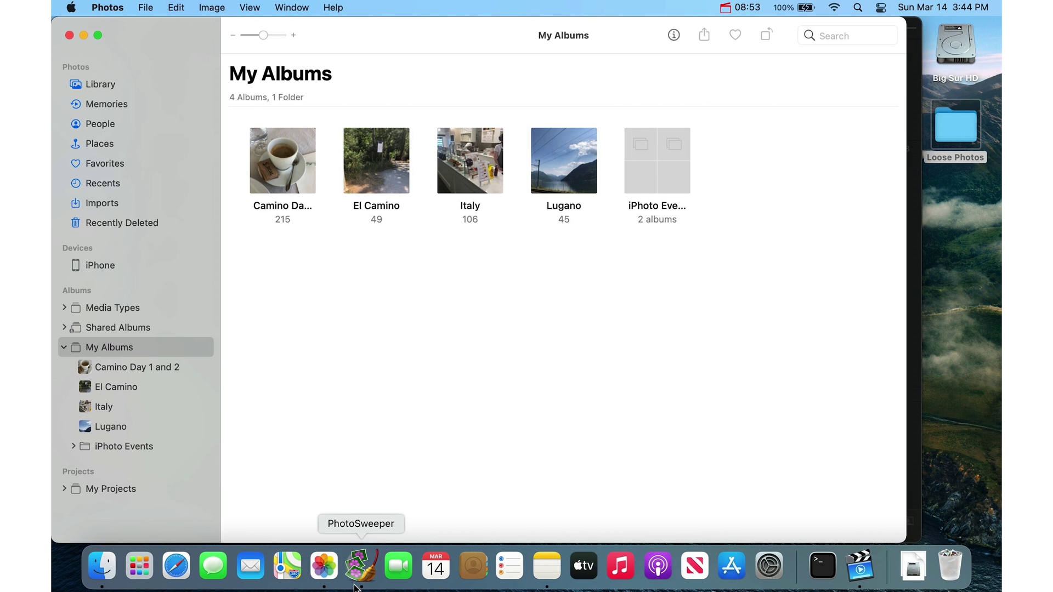
left_click(362, 571)
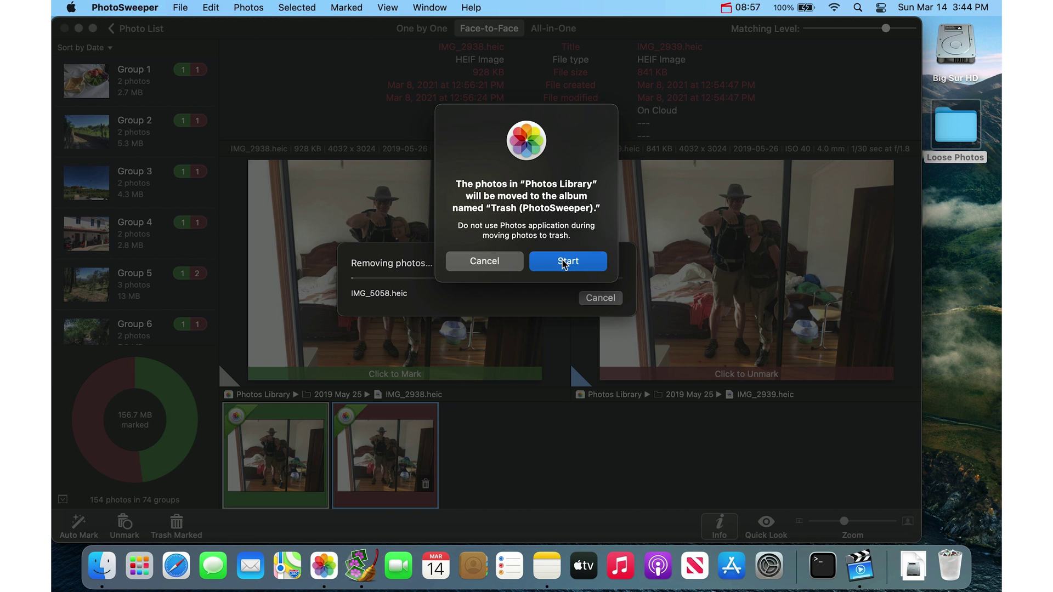
left_click(582, 262)
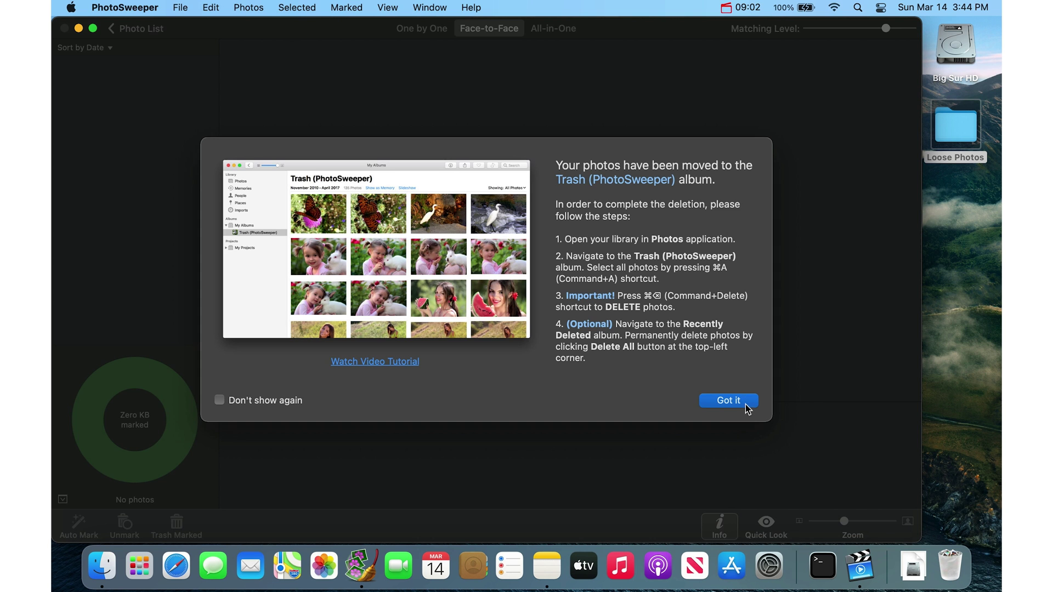
left_click(745, 403)
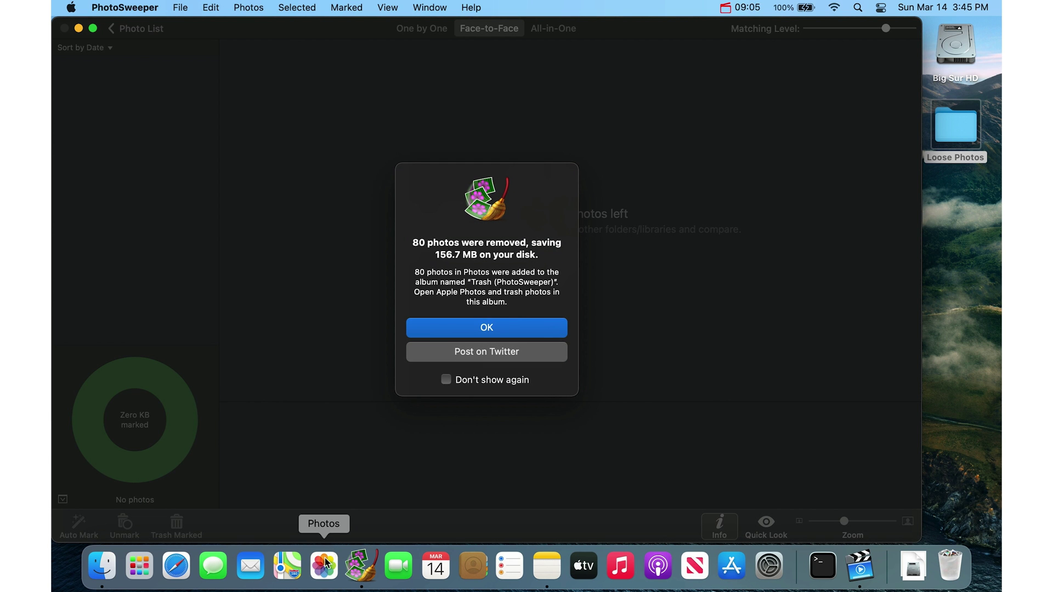
left_click(329, 560)
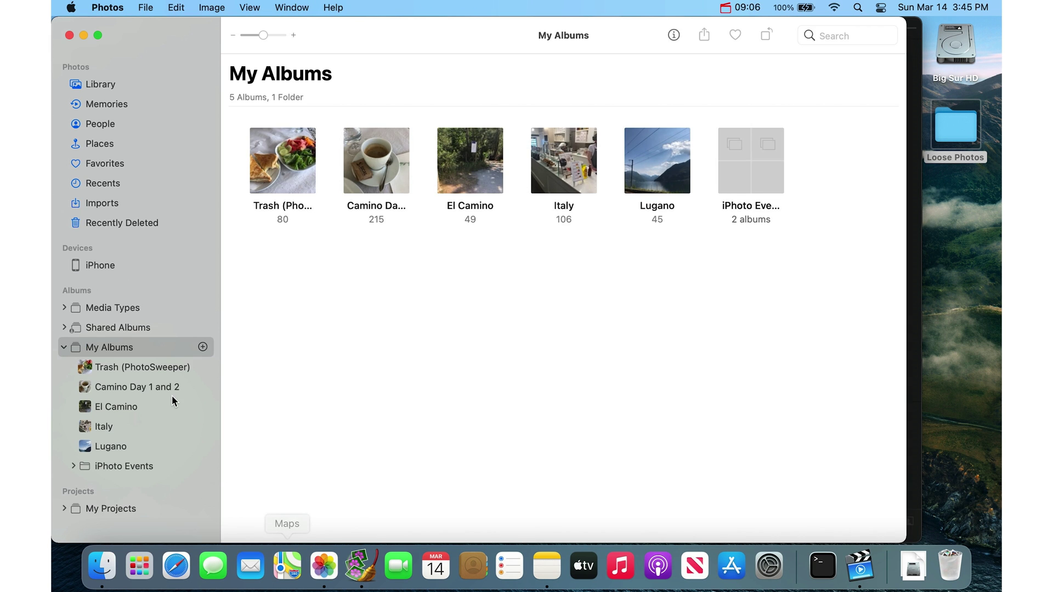
Step: View the 80 photos in the Trash (PhotoSweeper) album, then return to the Cleaning Duplicate Photos note
left_click(122, 368)
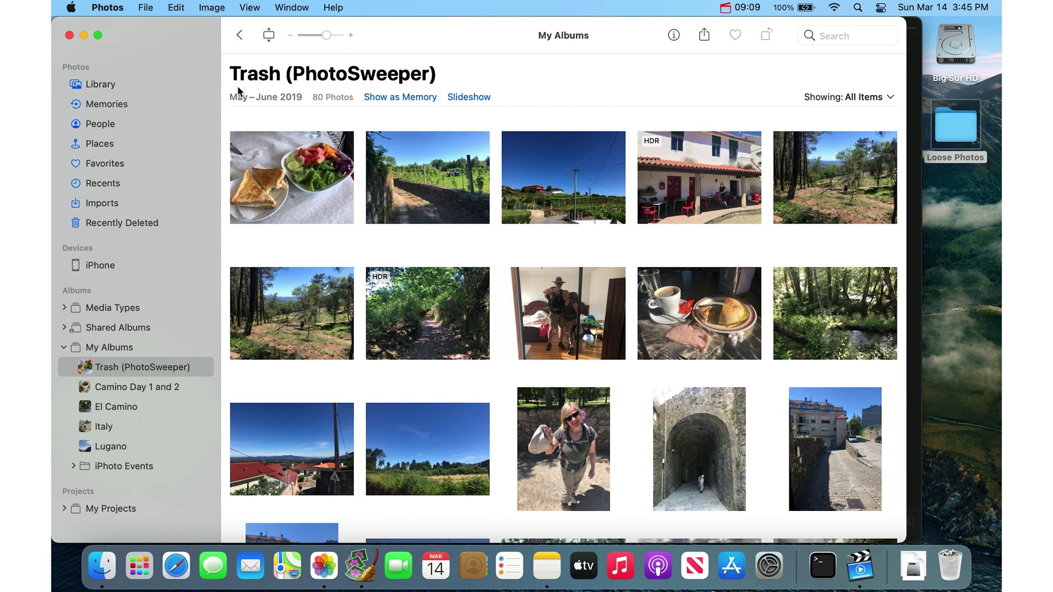
left_click(176, 7)
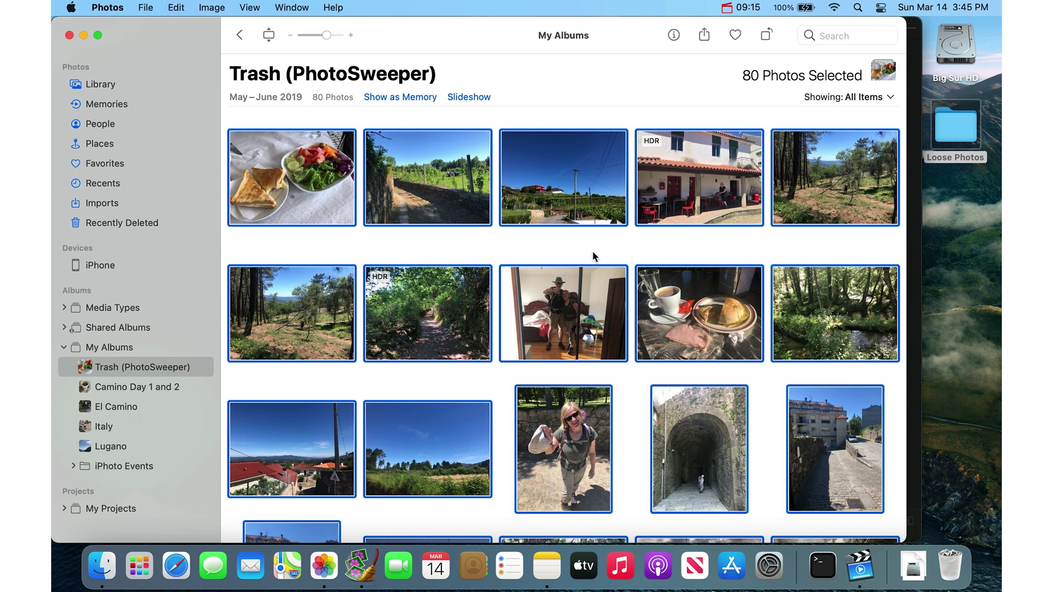
left_click(596, 245)
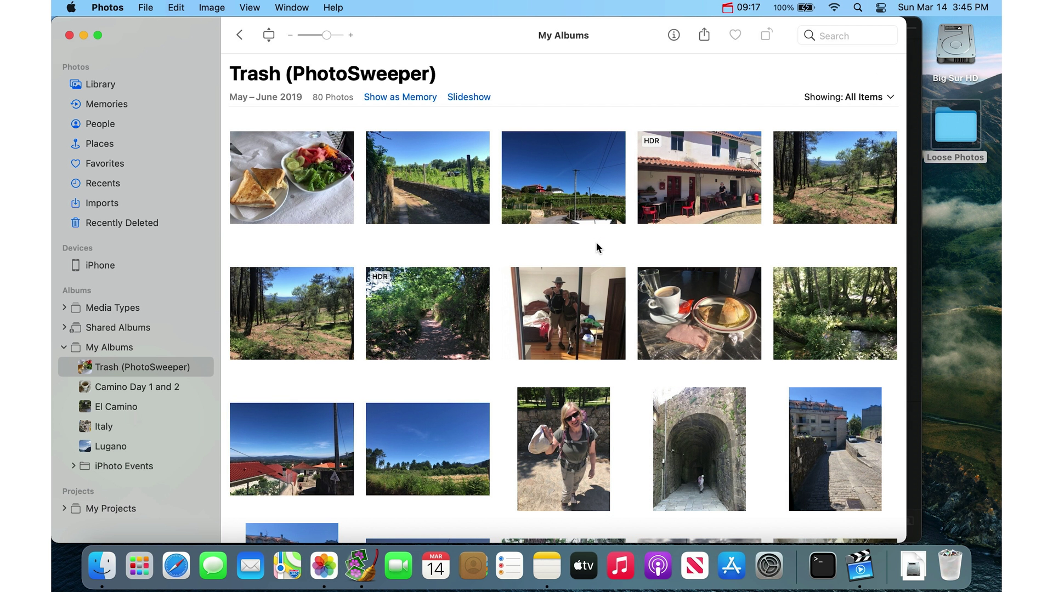
left_click(354, 573)
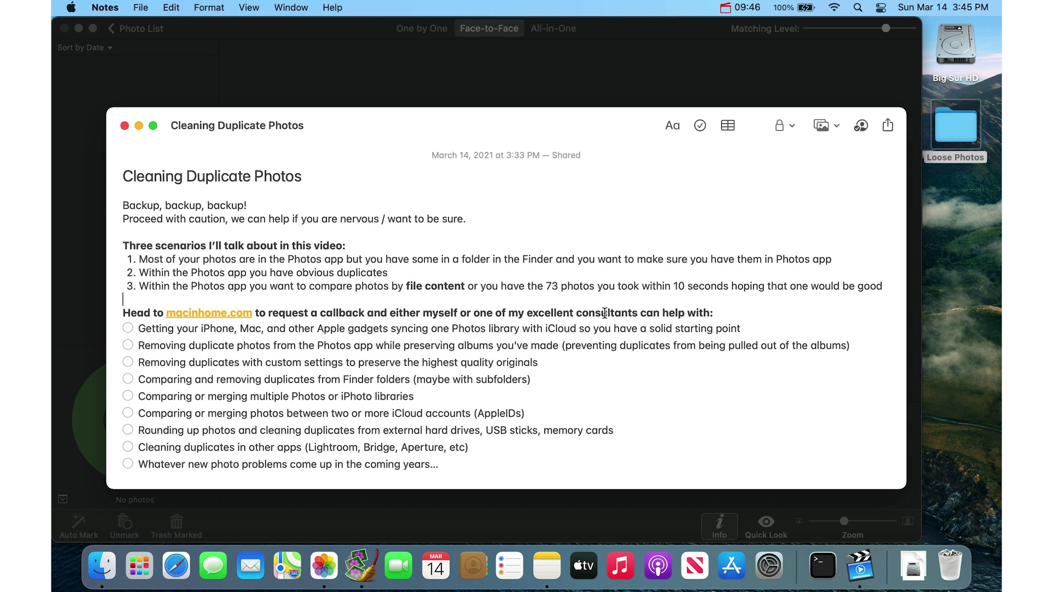
Step: Check off all checklist items, from the first through Finder folders, iCloud, external drives, to 'Whatever new photo problems'
left_click(127, 328)
left_click(128, 345)
left_click(128, 362)
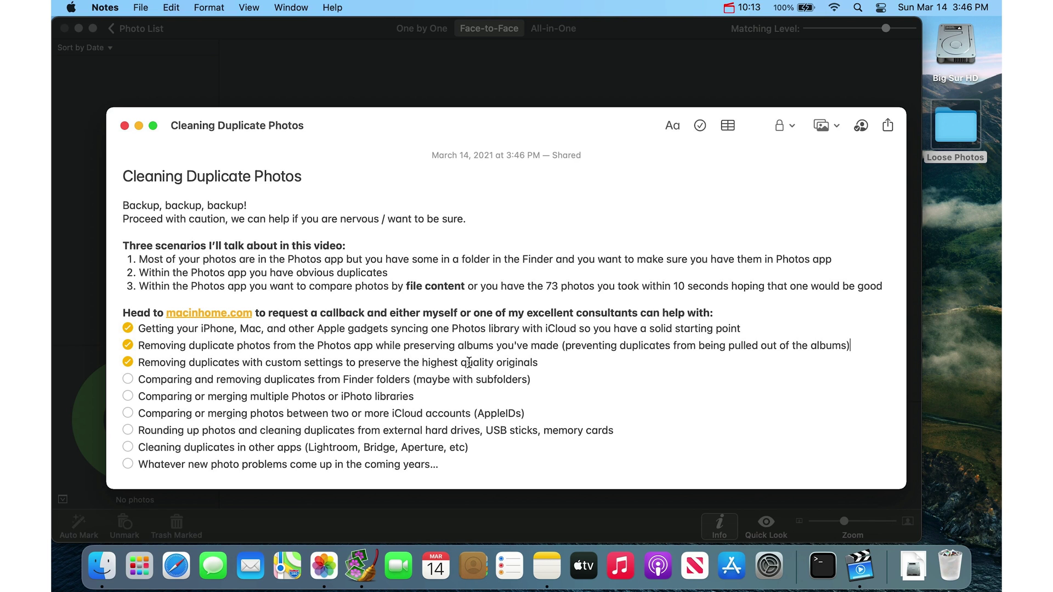
left_click(554, 366)
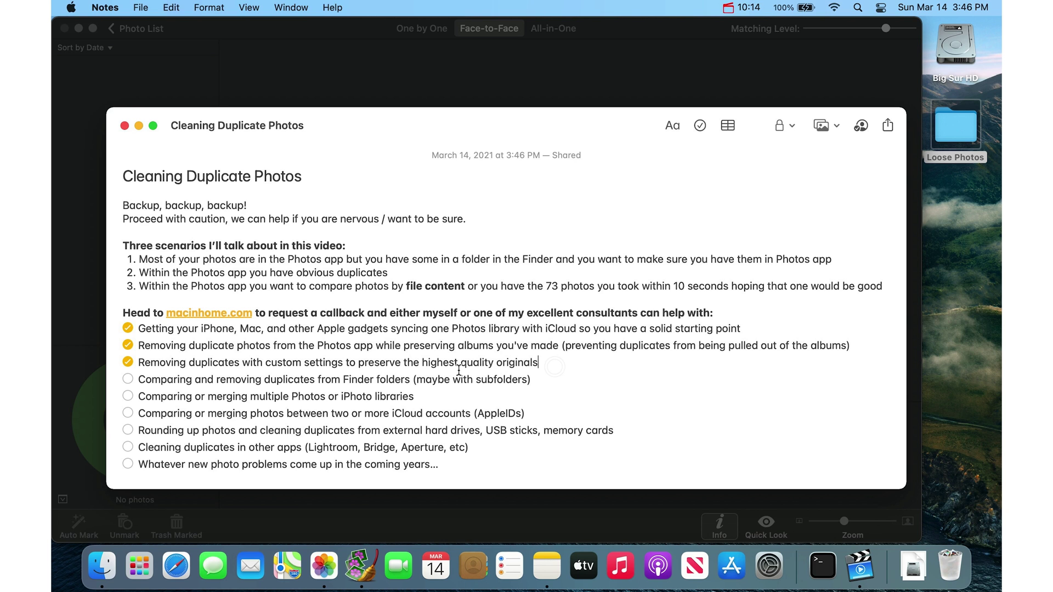
left_click(127, 378)
left_click(129, 396)
left_click(417, 394)
left_click(128, 413)
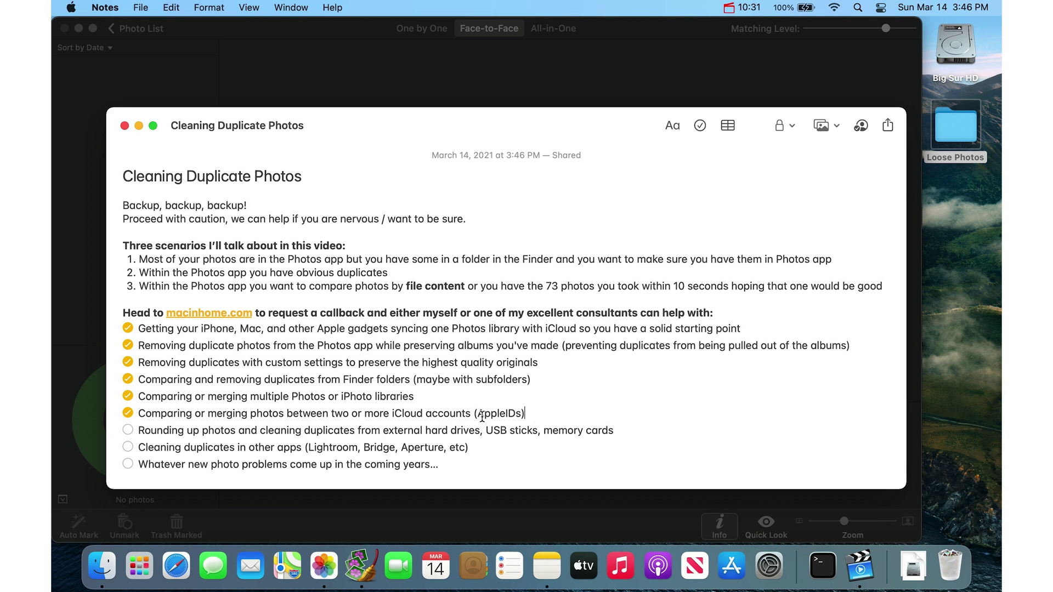
left_click(128, 429)
left_click(624, 430)
left_click(127, 447)
left_click(128, 464)
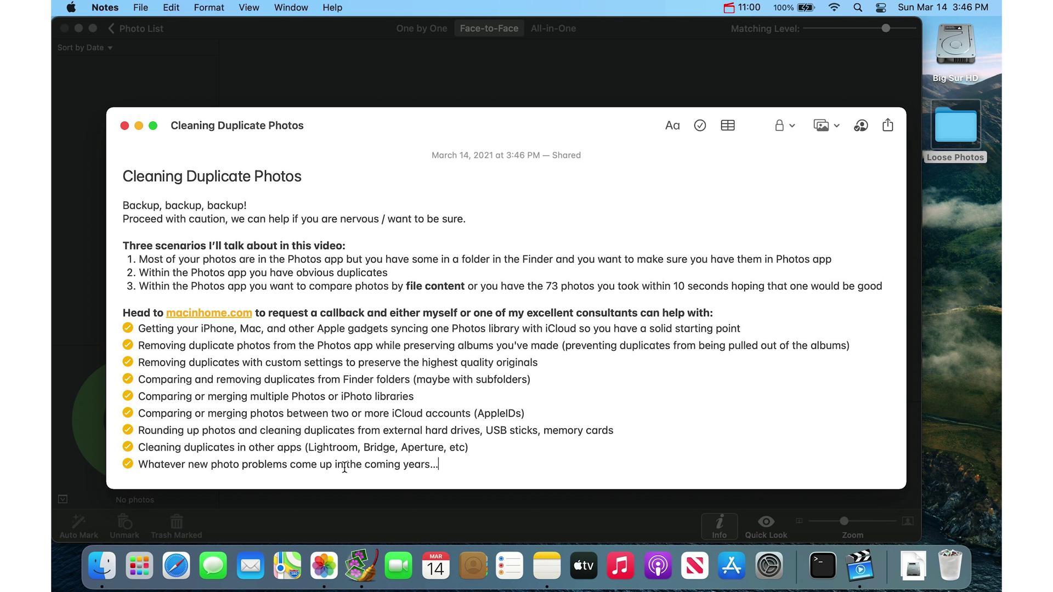